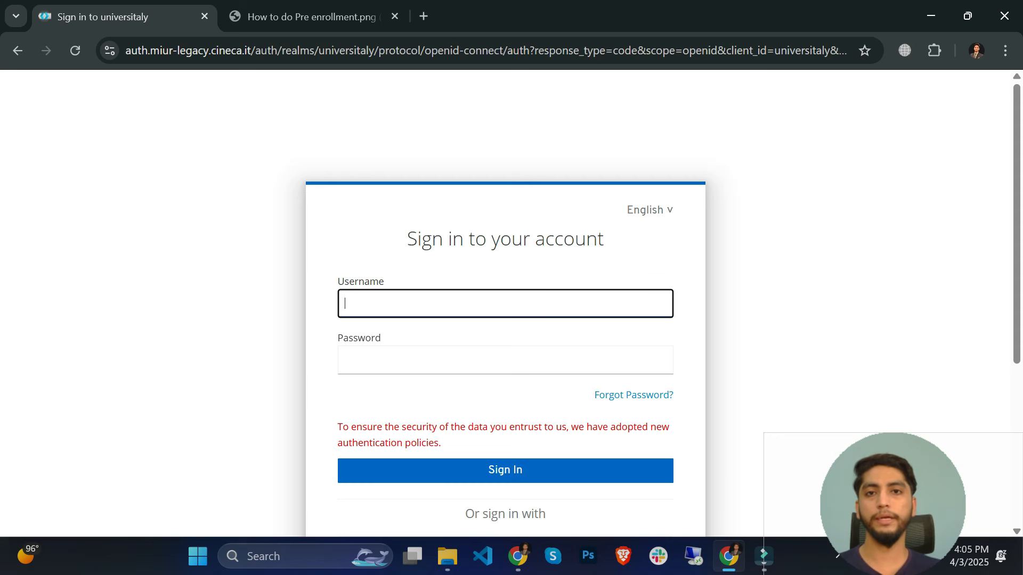
- Open the new-user registration form and enter the applicant's first name and surname
scroll(555, 455, down, 3)
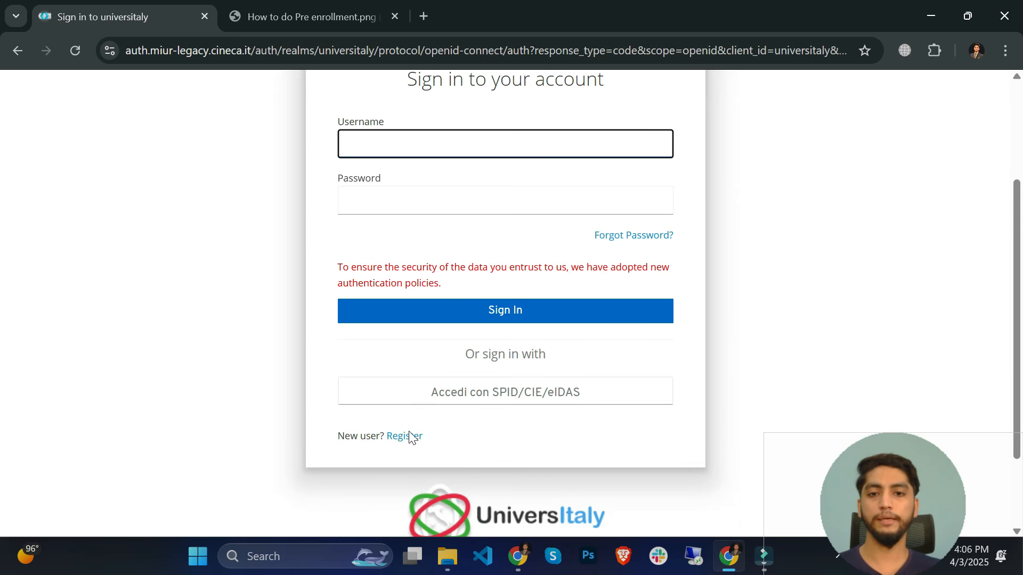
click(403, 437)
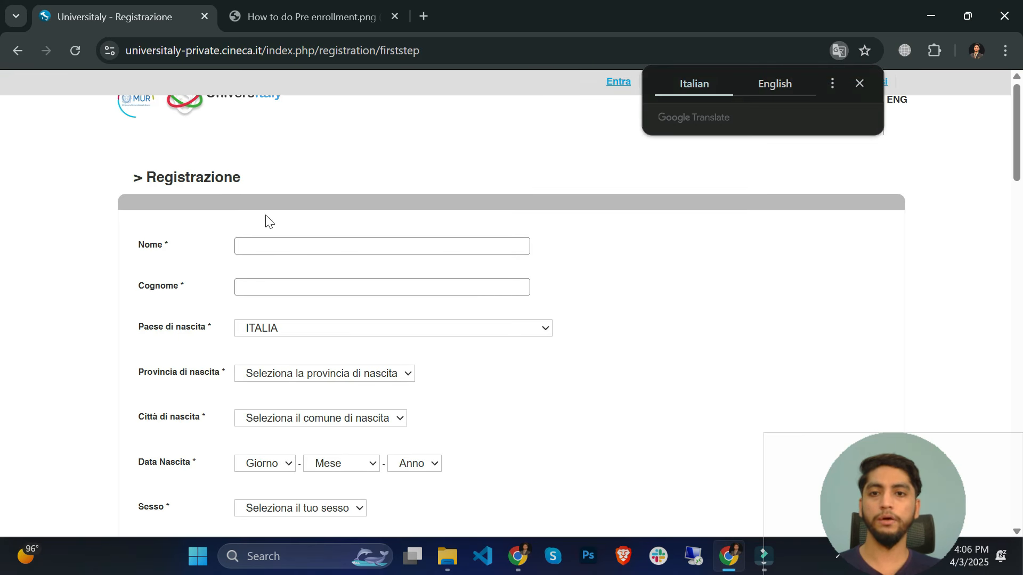
click(300, 245)
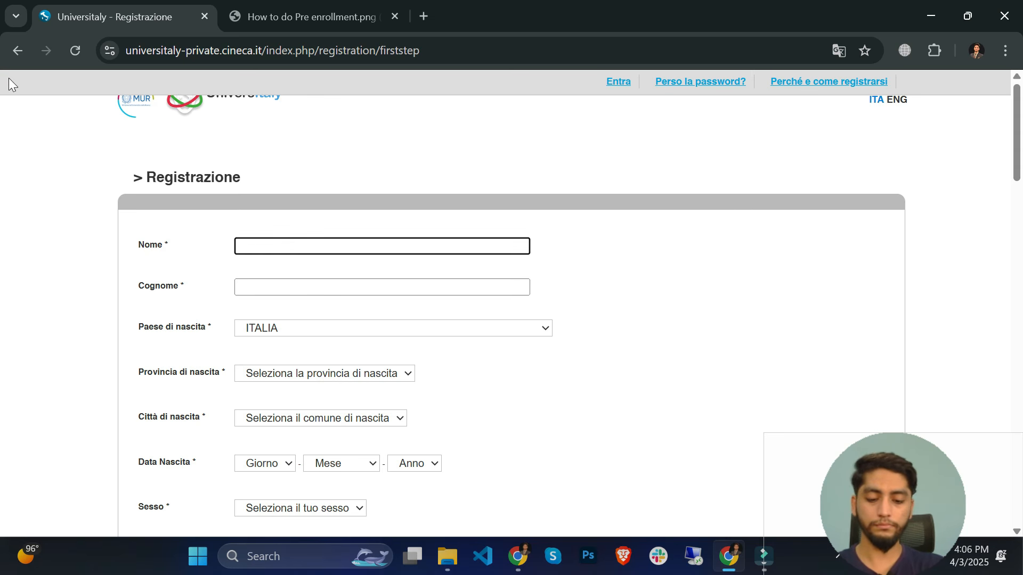
key(Tab)
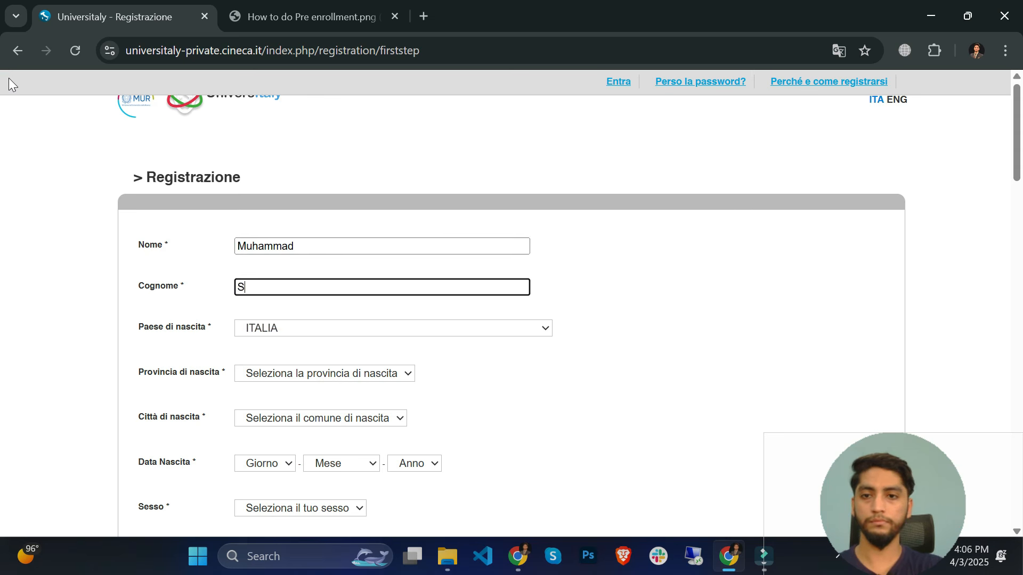
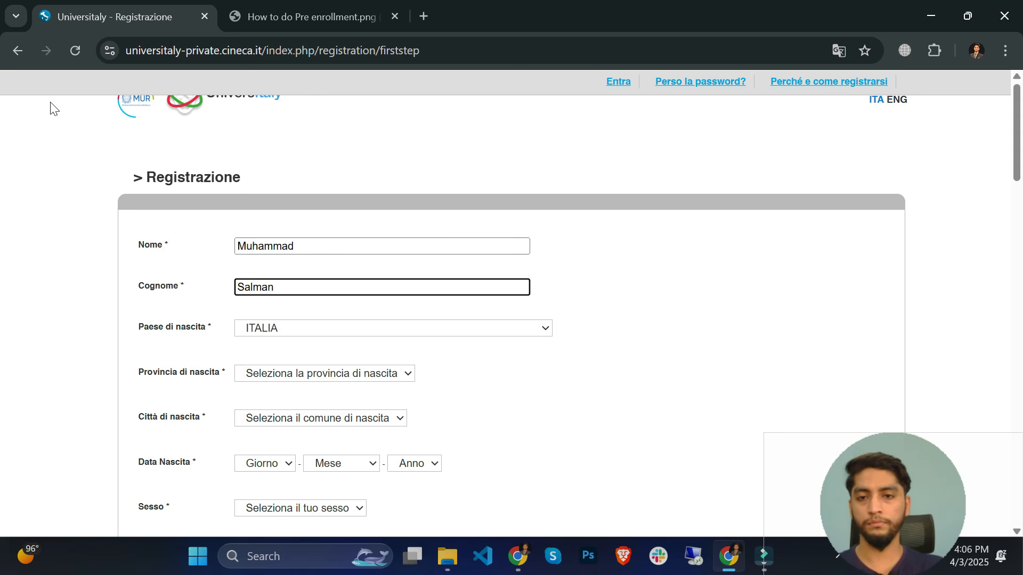
- Set the country of birth (Paese di nascita) to PAKISTAN
click(367, 331)
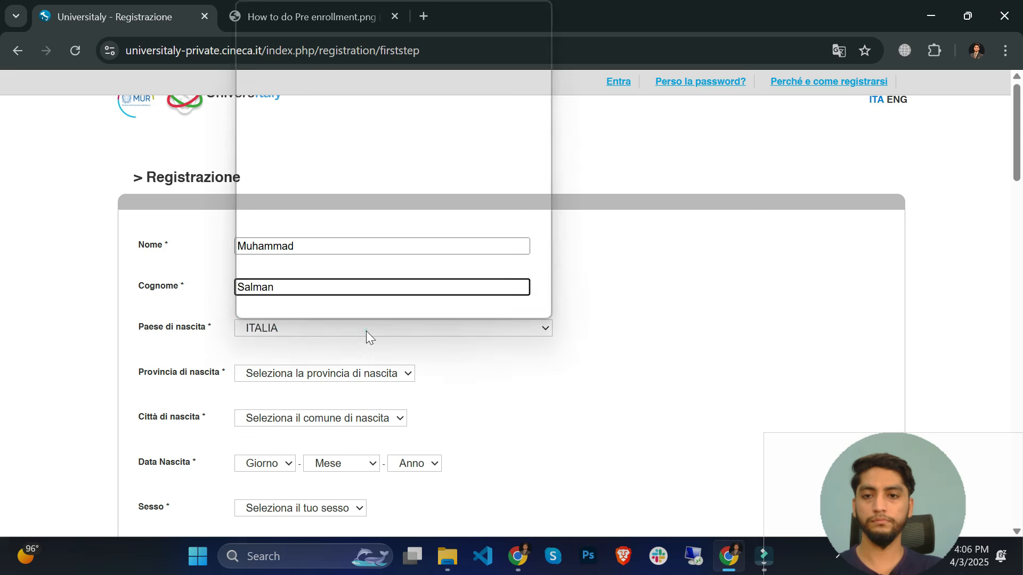
key(p)
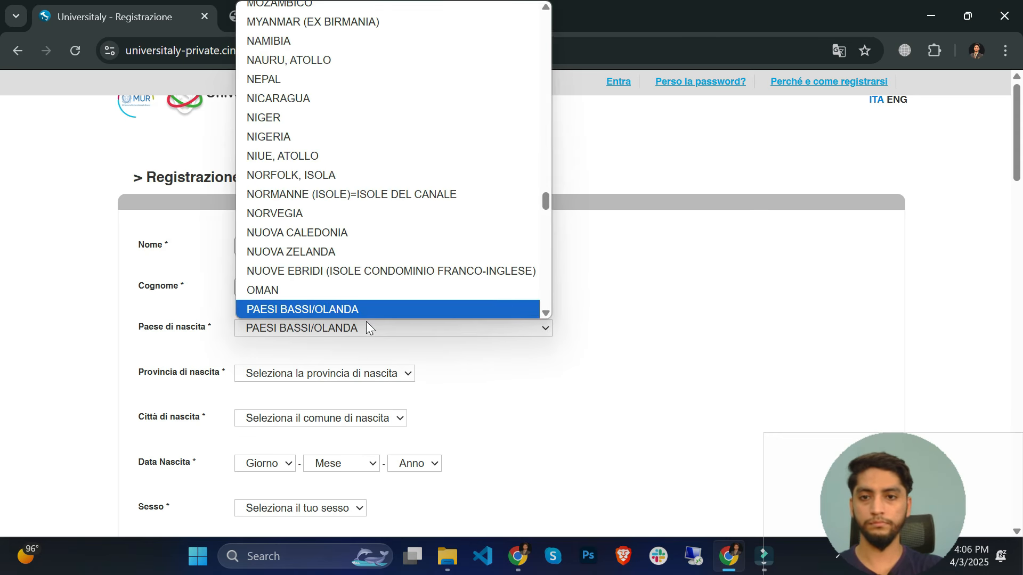
key(Down)
key(Return)
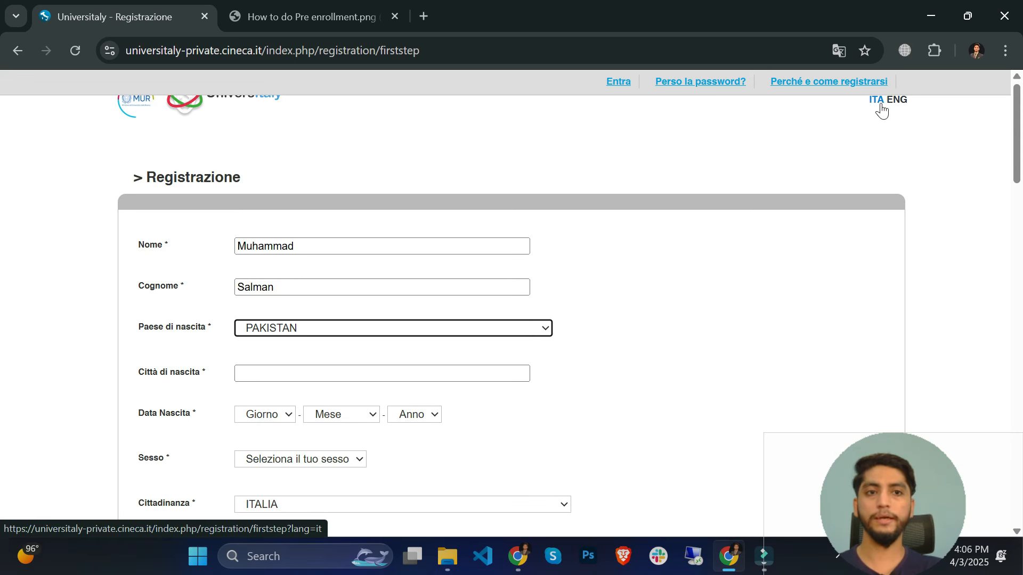
- Switch the registration form to English and re-enter the start of the first name
click(901, 106)
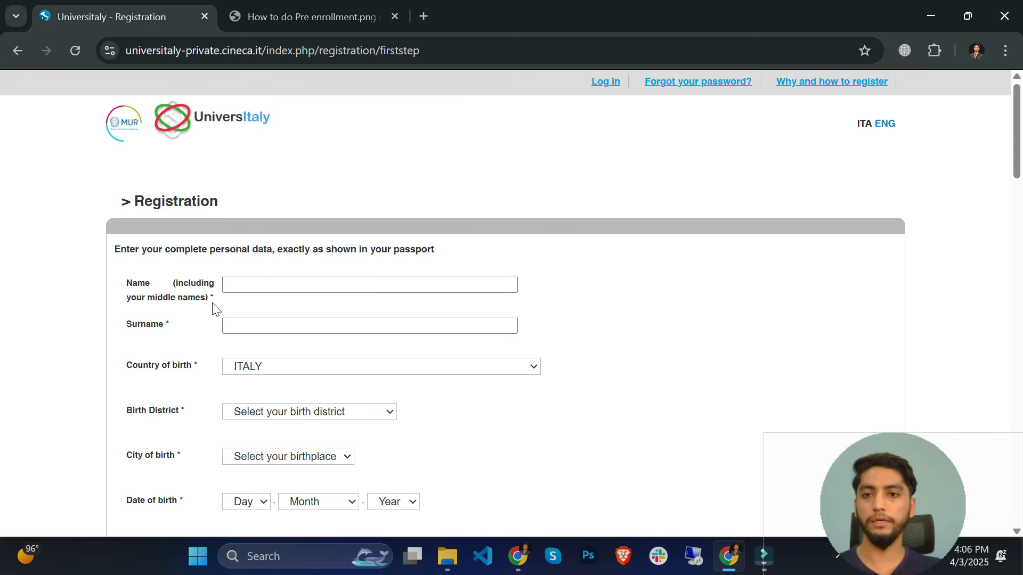
click(267, 284)
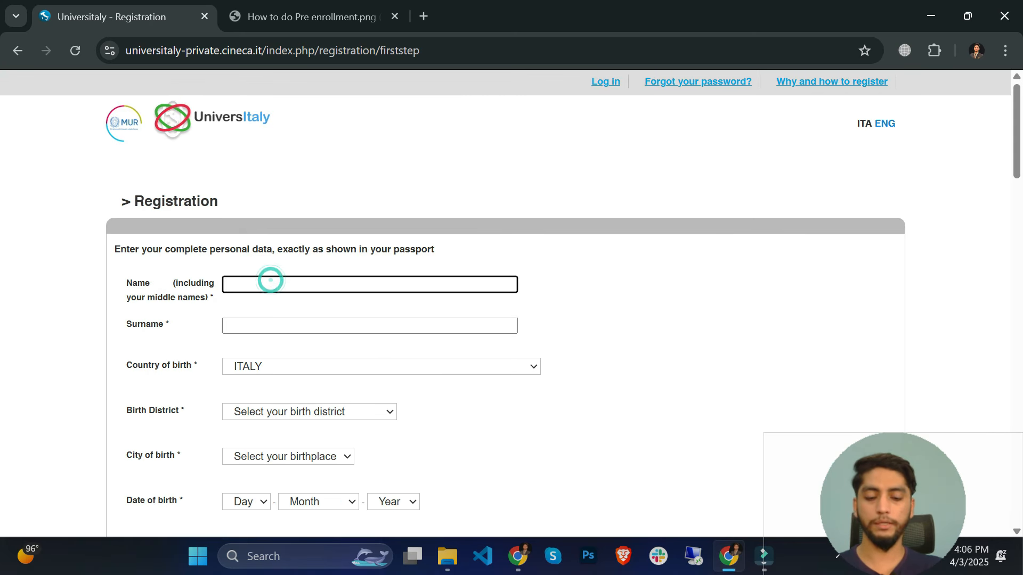
text(Muhammad)
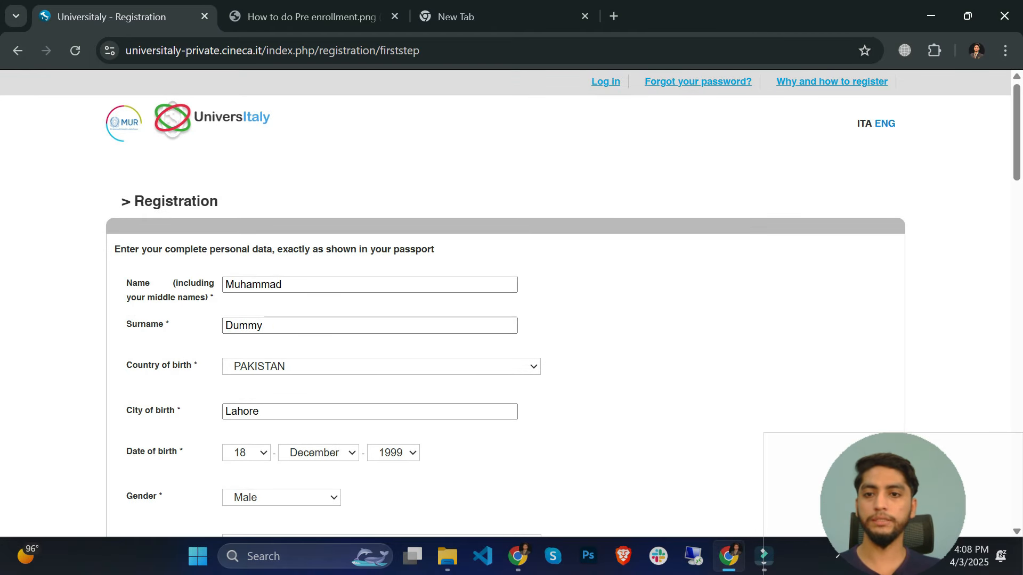
scroll(239, 288, down, 2)
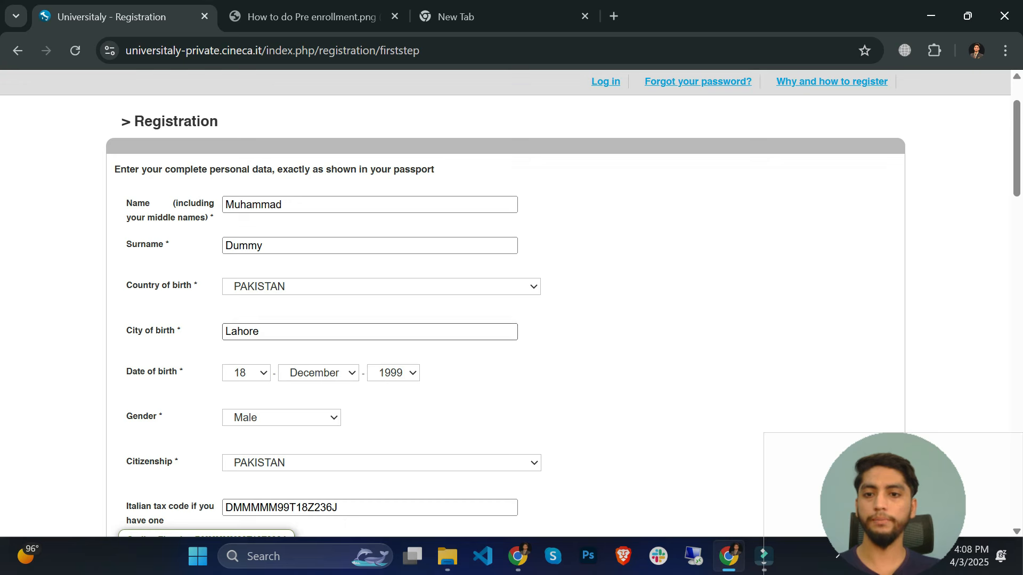
scroll(296, 346, down, 2)
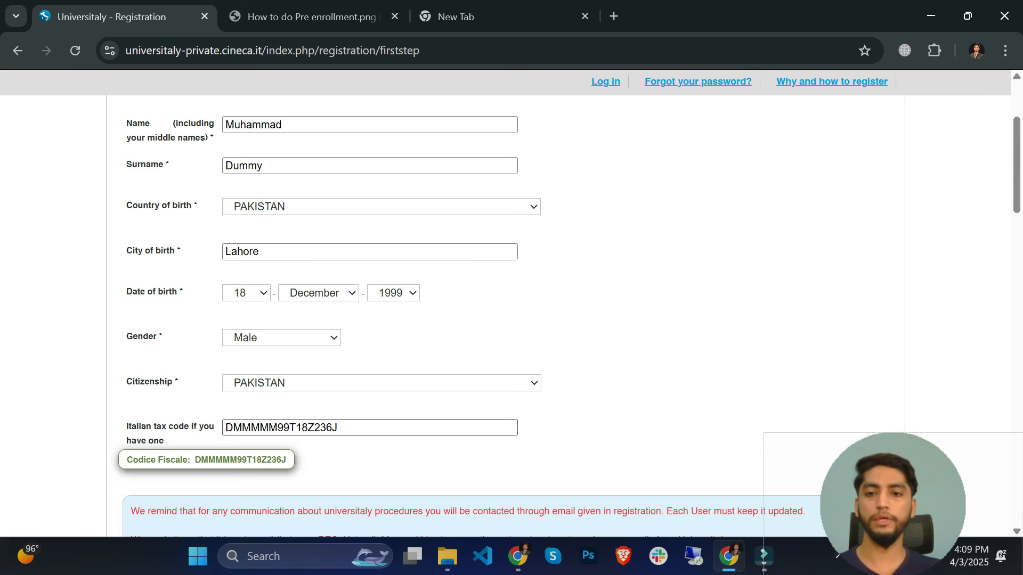
scroll(272, 442, down, 6)
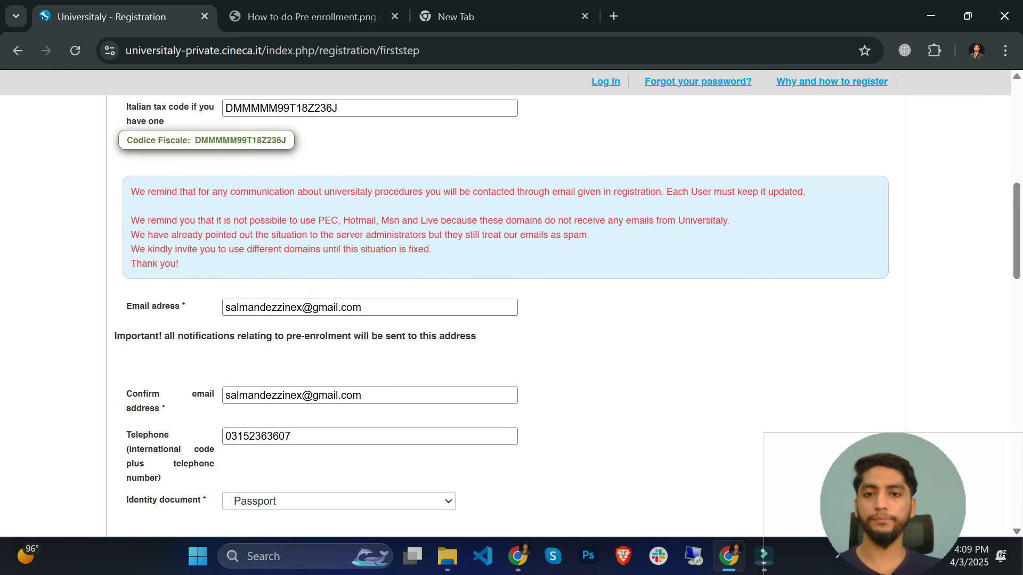
scroll(331, 370, down, 1)
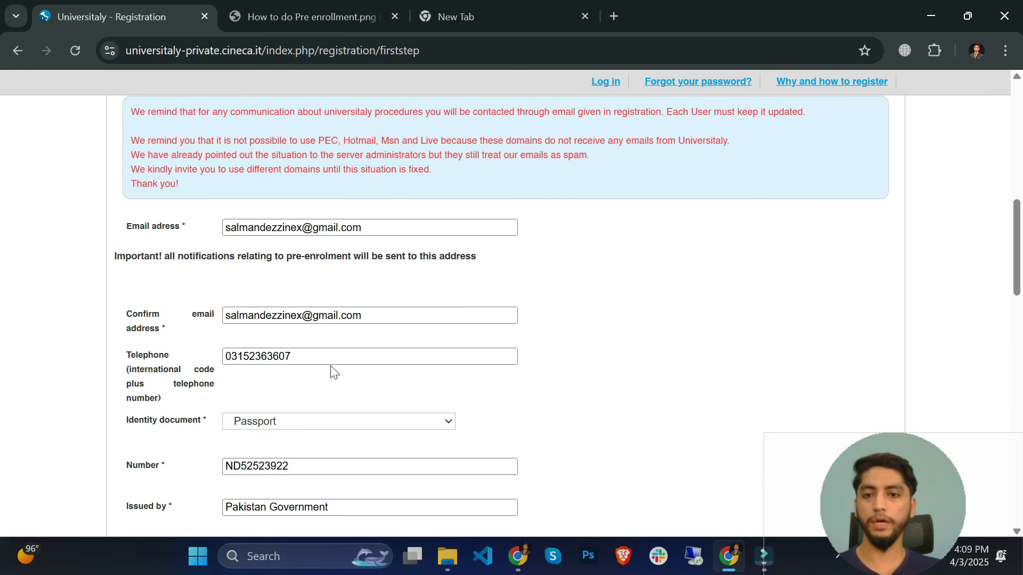
scroll(320, 319, down, 3)
- Keep Passport as the identity document type
click(263, 264)
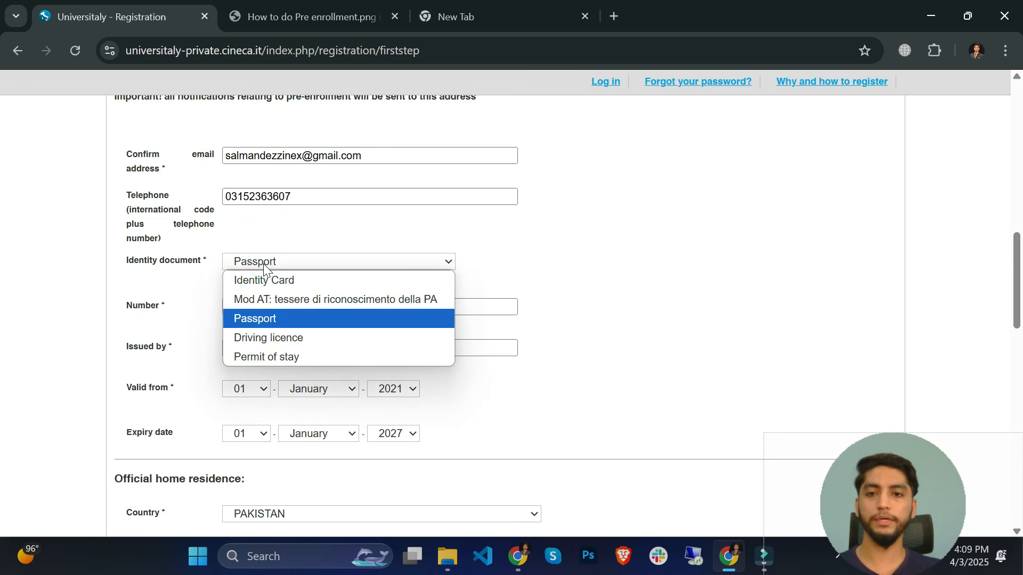
click(278, 318)
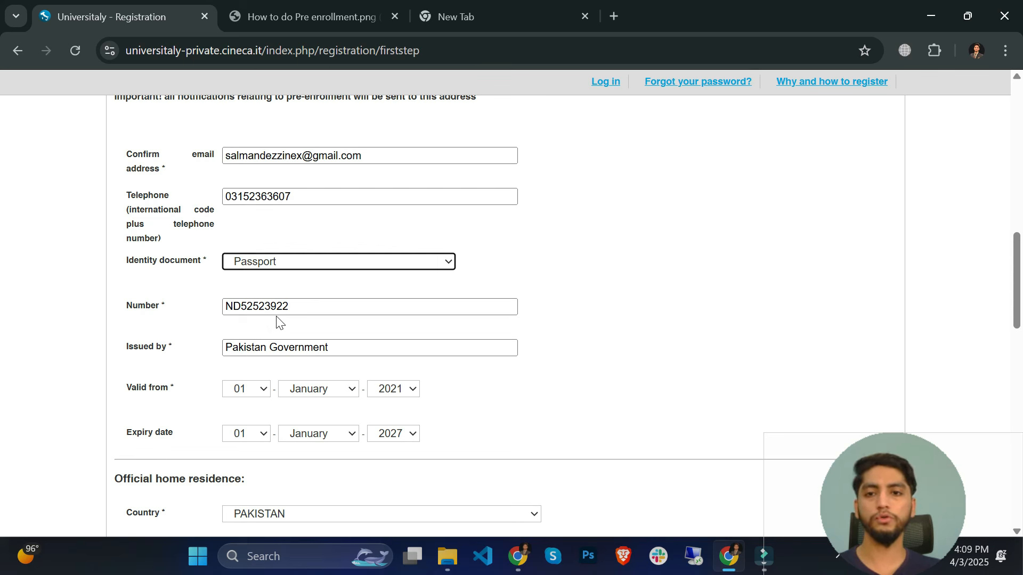
click(302, 258)
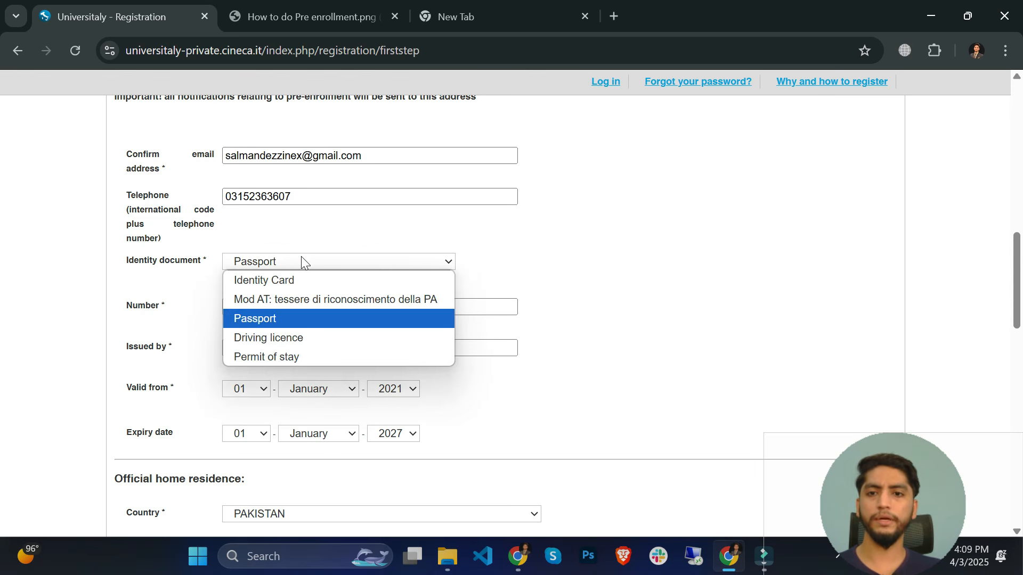
click(138, 281)
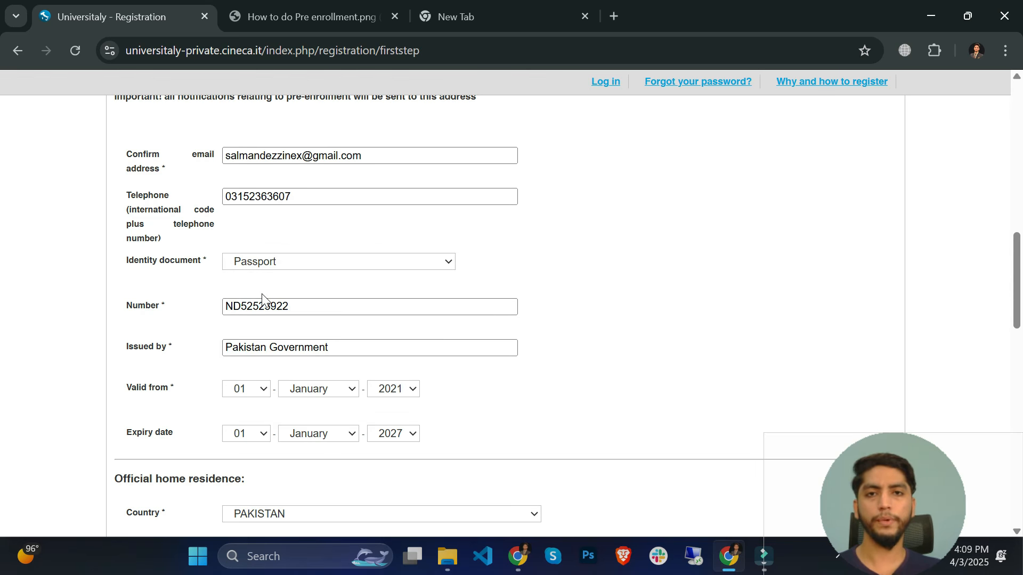
- Save the completed registration form and note the check-your-email confirmation message
scroll(262, 298, down, 2)
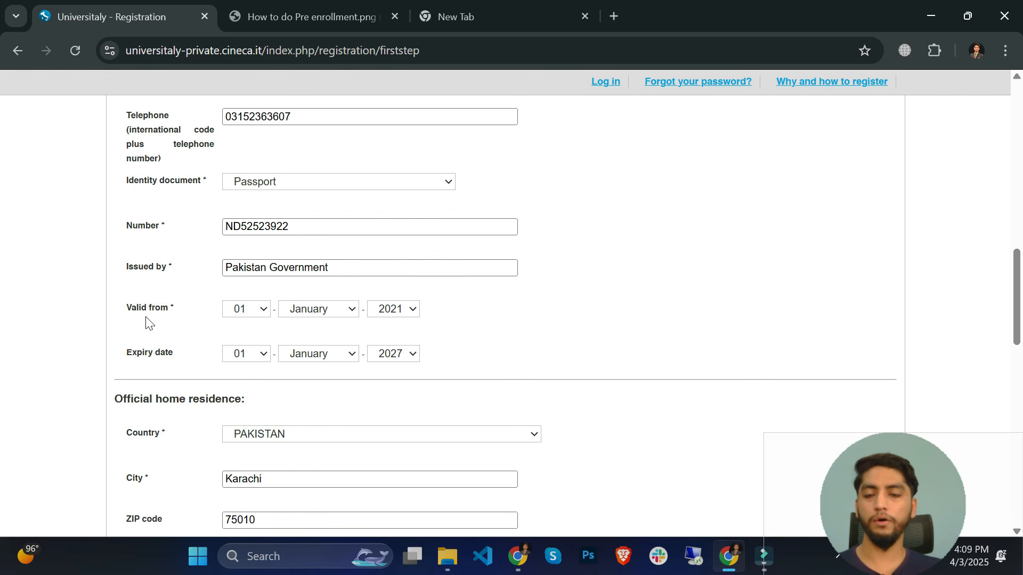
scroll(162, 346, down, 2)
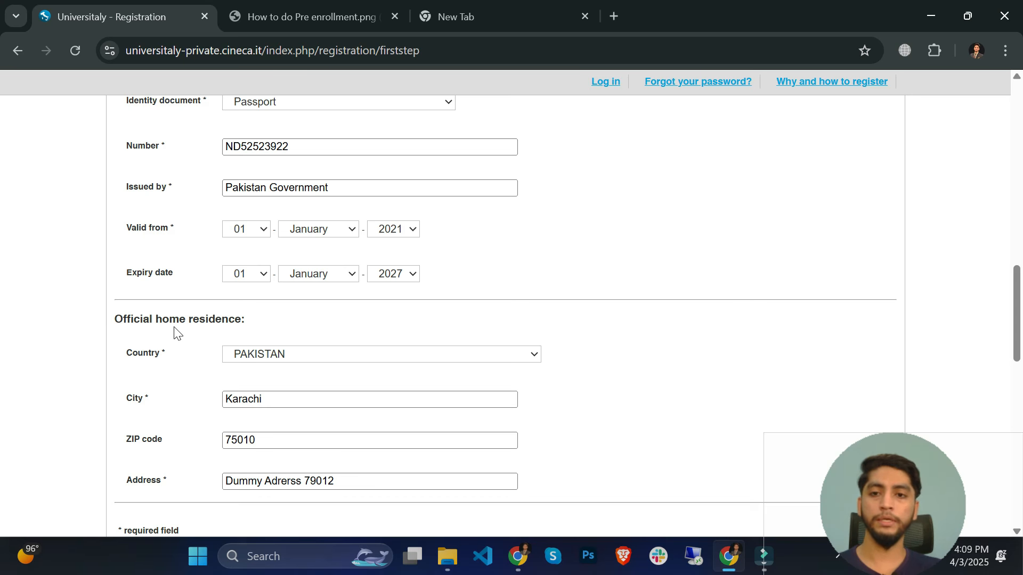
scroll(179, 325, down, 3)
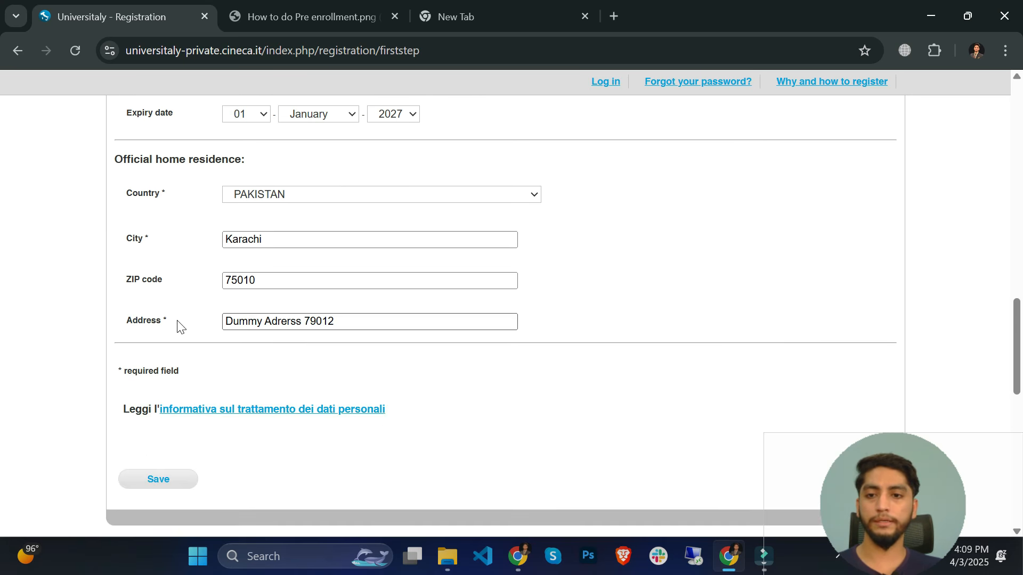
click(163, 482)
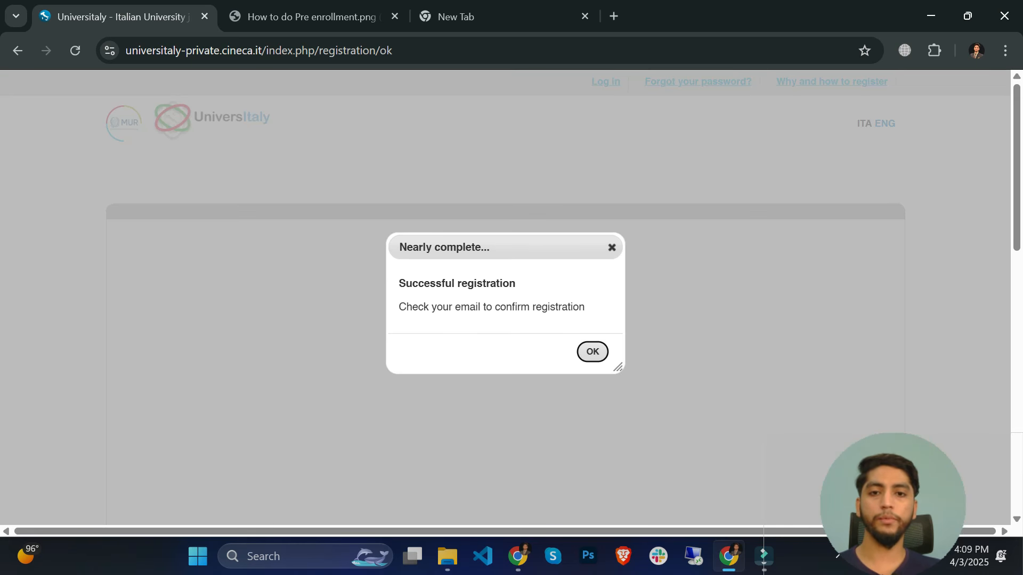
drag(406, 307, 564, 312)
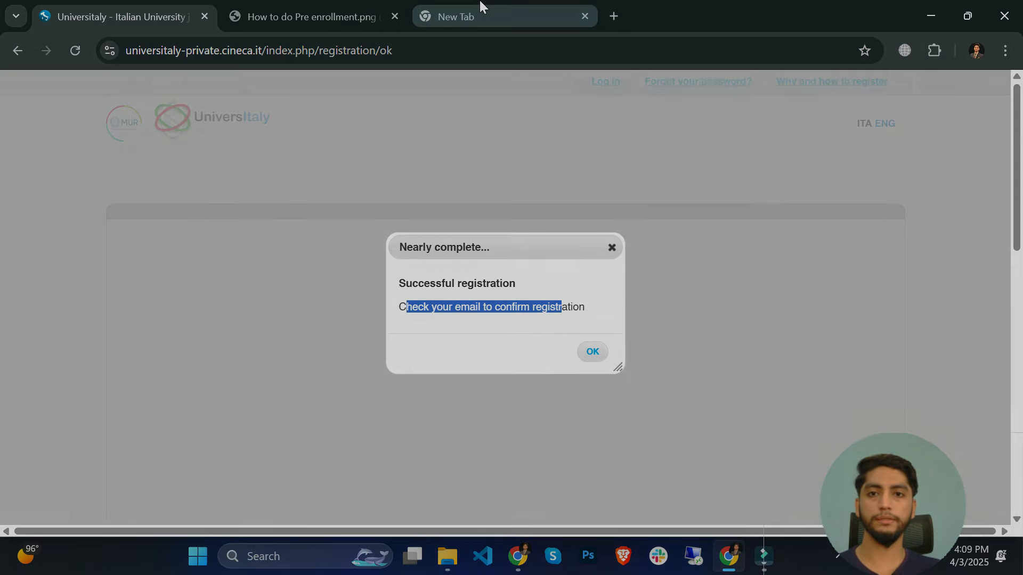
click(479, 11)
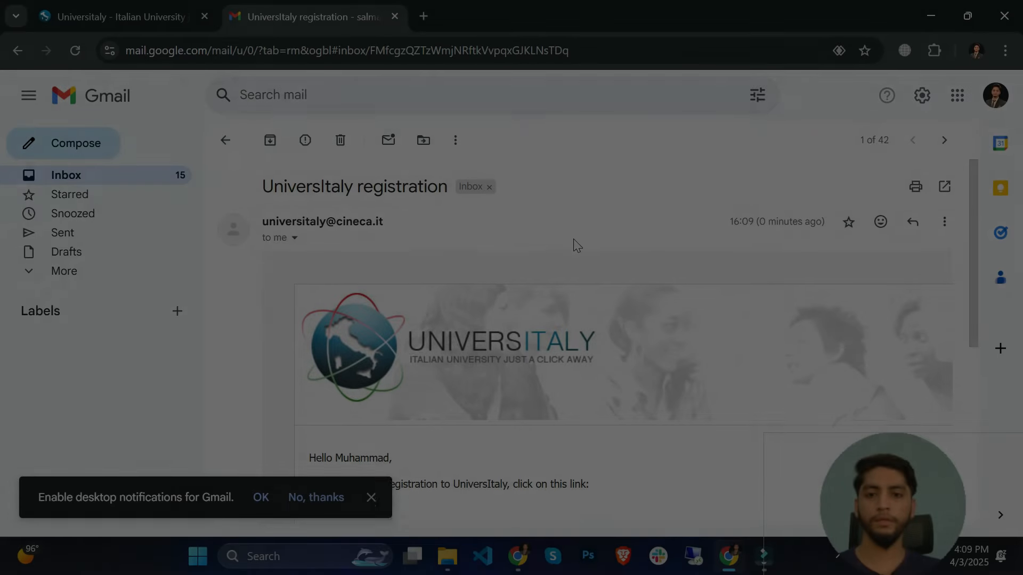
- Dismiss the notifications prompt and open the sign-in link from the UniversItaly registration email
scroll(575, 243, down, 2)
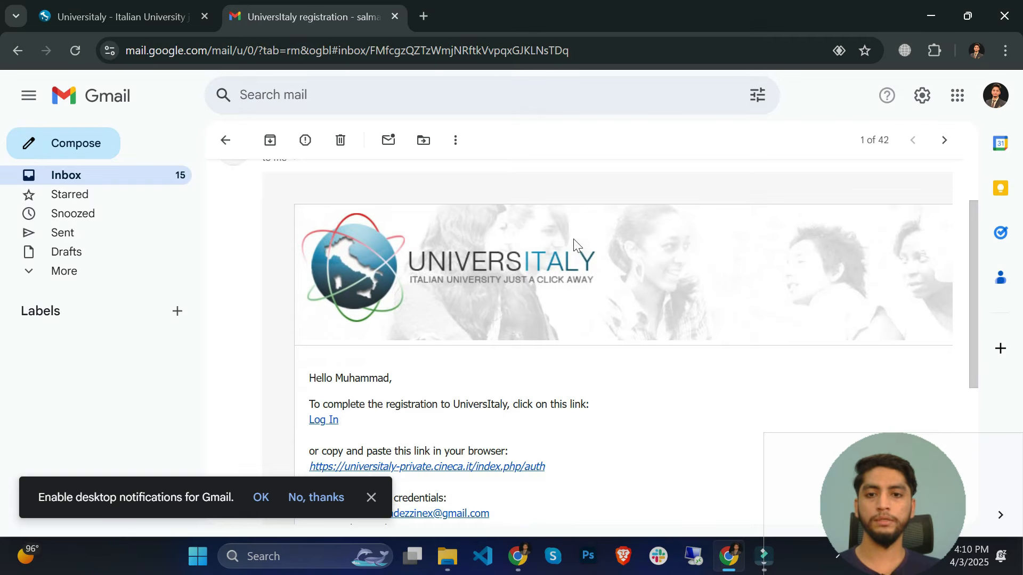
click(372, 497)
scroll(384, 330, down, 2)
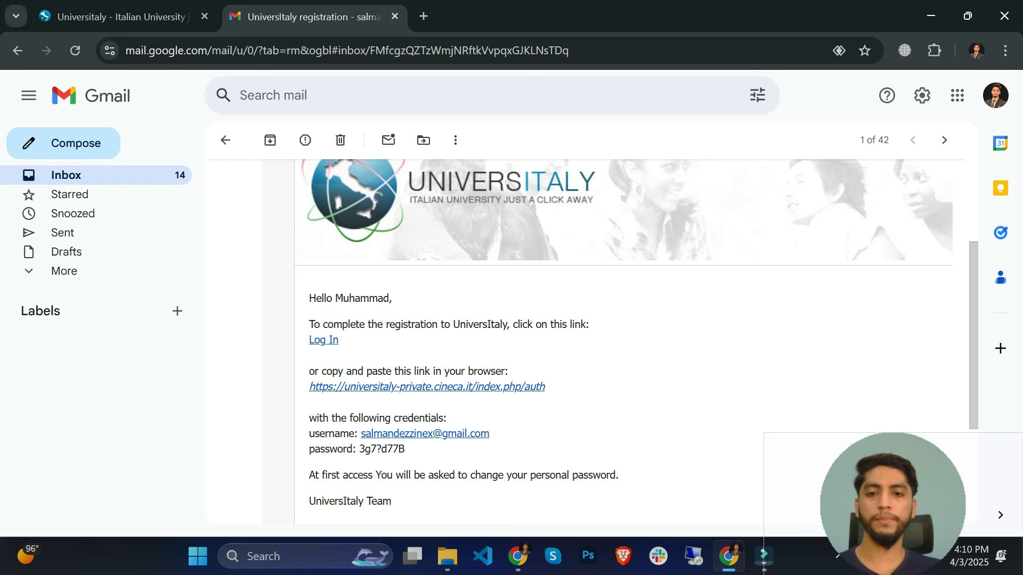
click(408, 387)
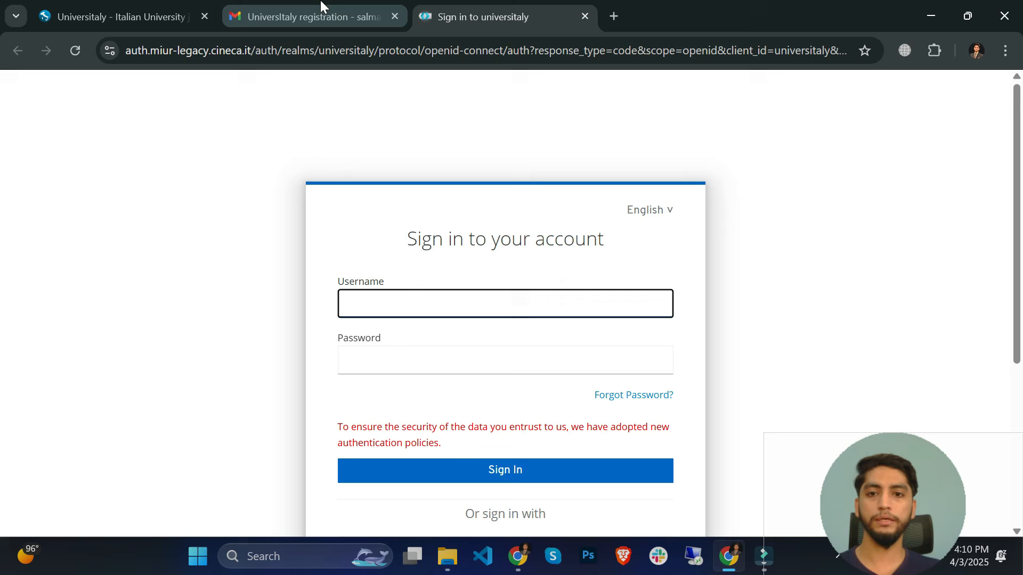
- Copy the emailed username and password into the sign-in form and sign in
click(321, 6)
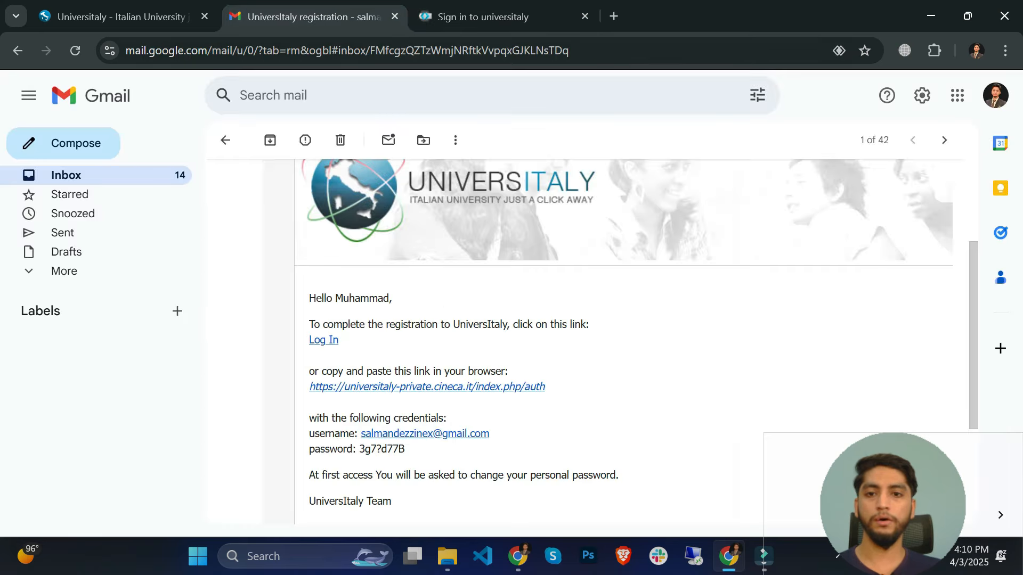
drag(502, 435, 361, 434)
key(ctrl+c)
click(490, 19)
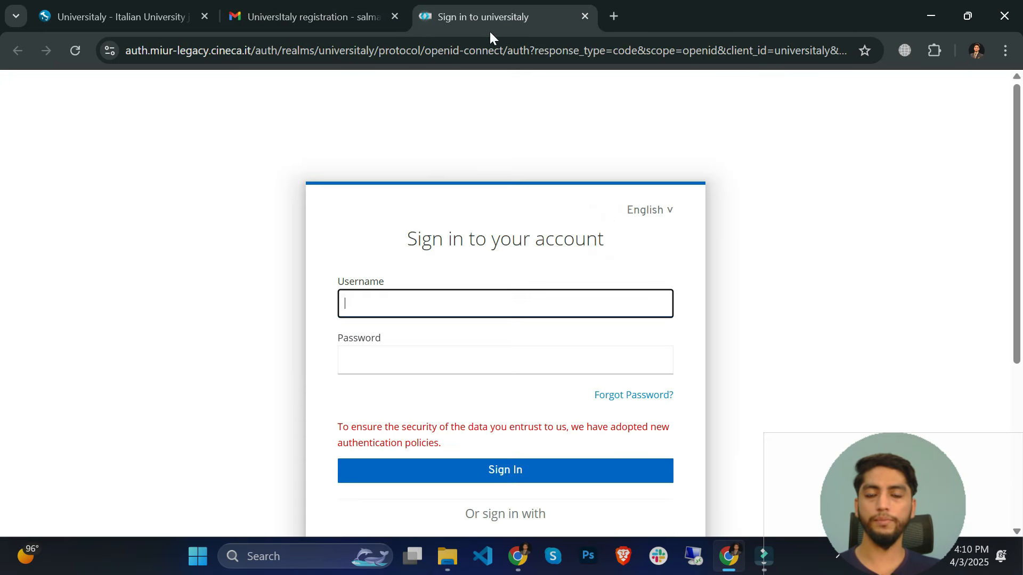
key(ctrl+v)
click(325, 24)
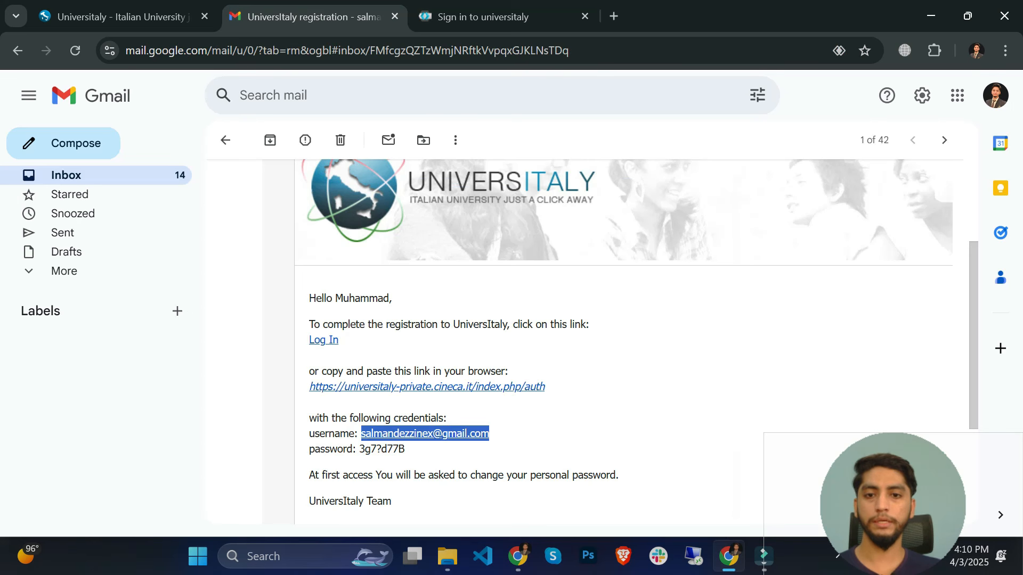
drag(406, 449, 359, 449)
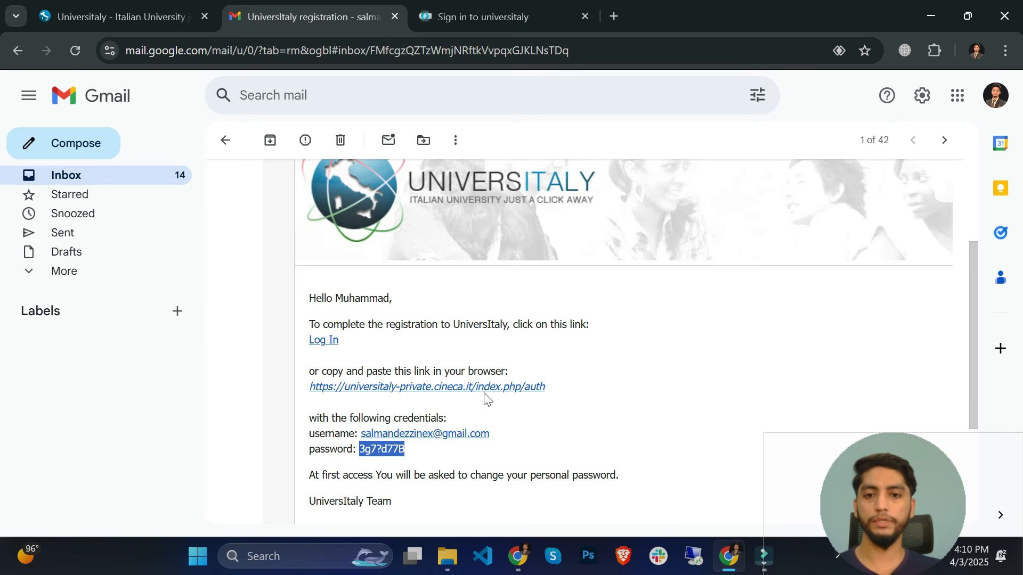
click(473, 7)
click(384, 359)
key(ctrl+v)
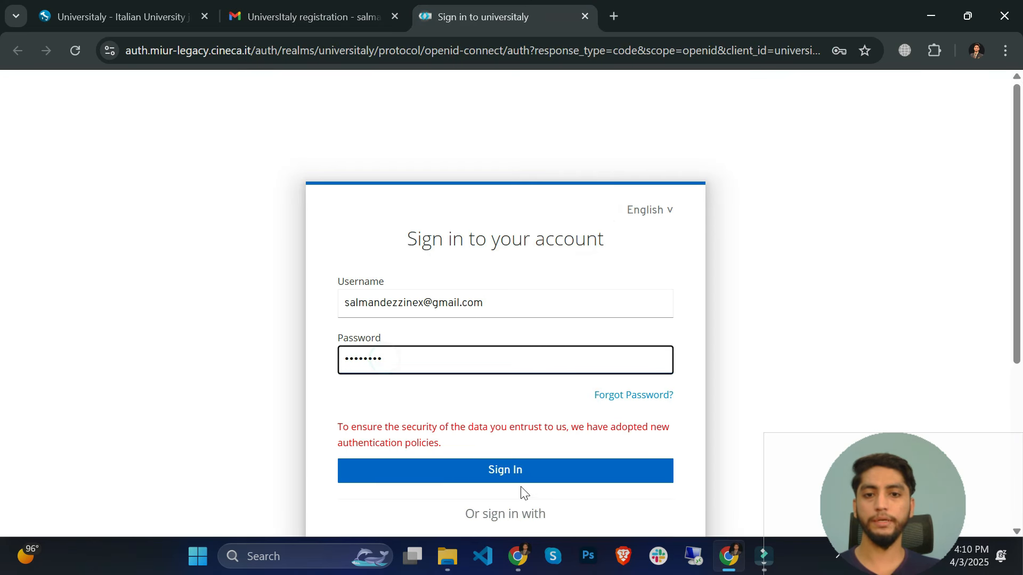
click(516, 478)
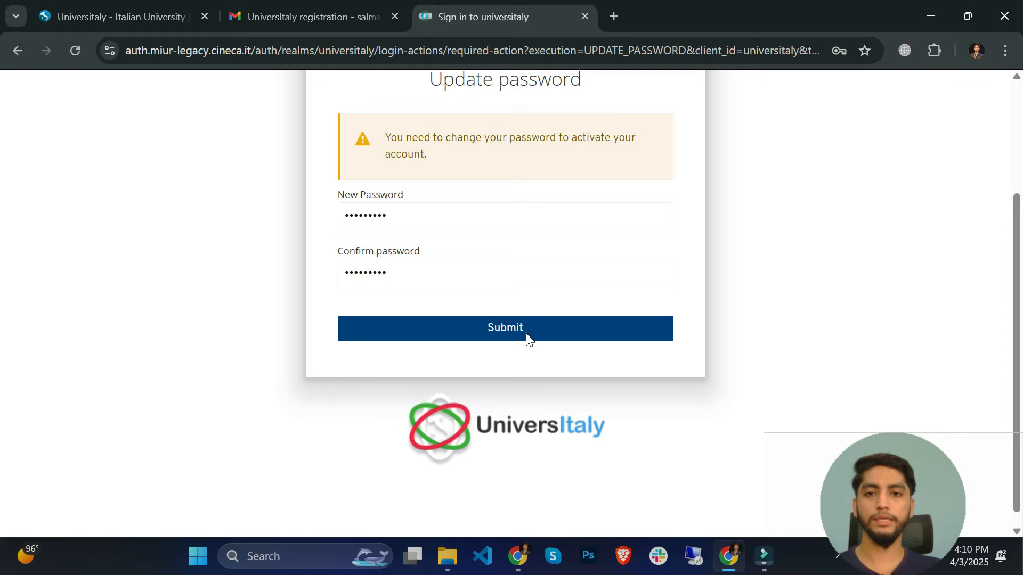
- Submit the new account password, save the login in the browser, and dismiss translation
click(526, 334)
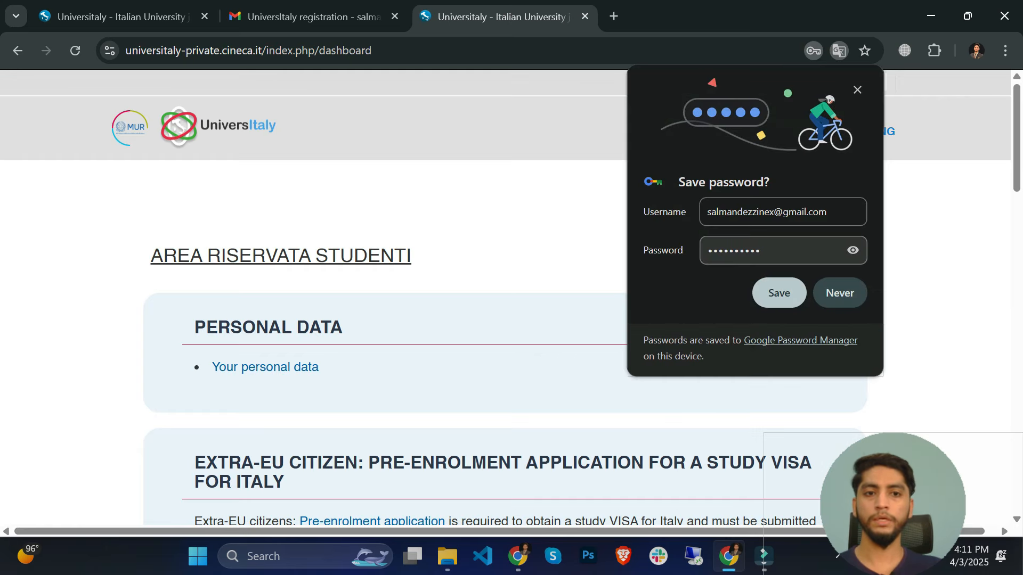
click(782, 286)
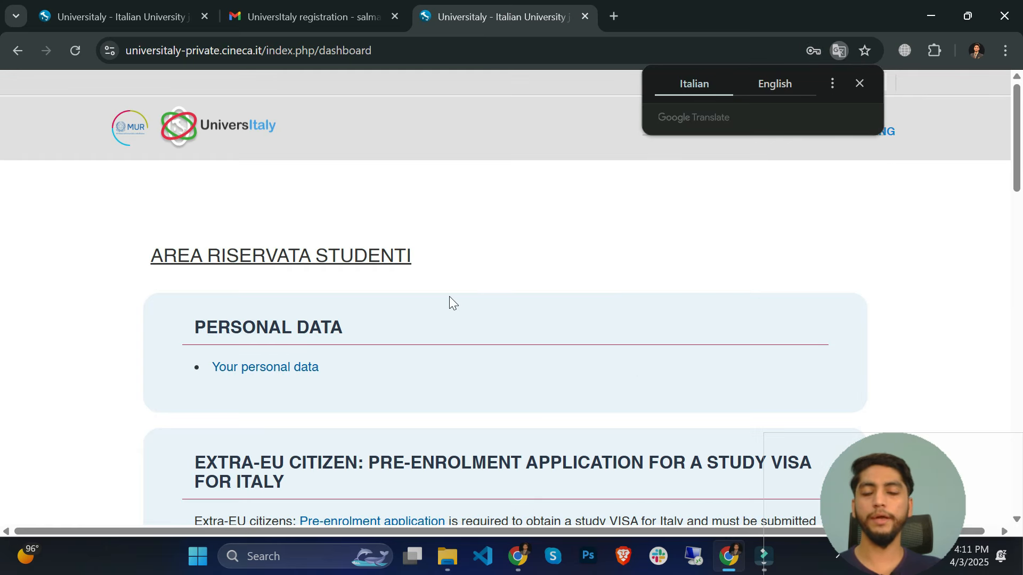
scroll(420, 283, down, 1)
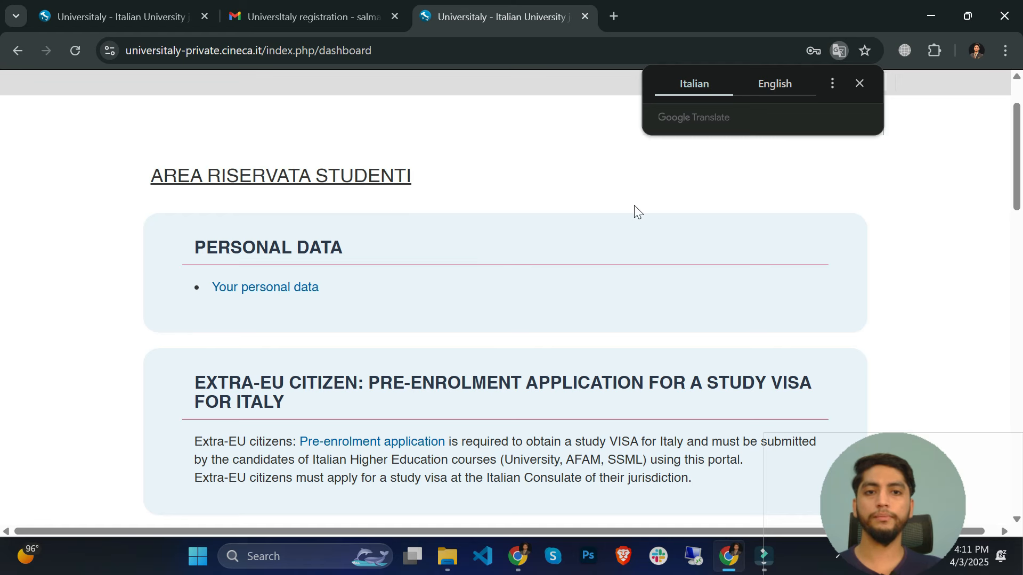
scroll(634, 206, up, 1)
click(860, 86)
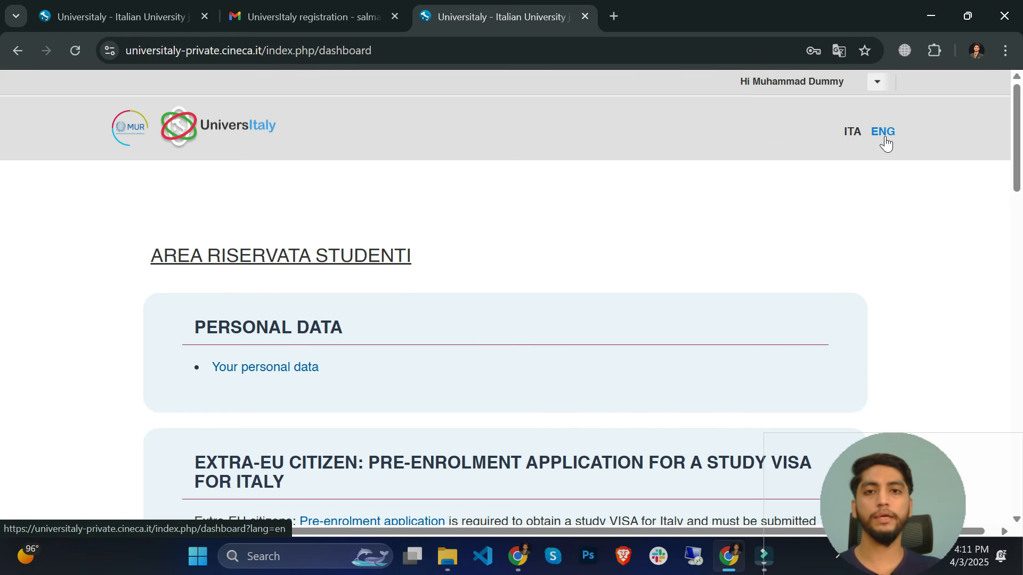
- Expand 'Your personal data' and review Contacts, Identity Document and Official Home Residence
click(268, 373)
scroll(301, 303, down, 4)
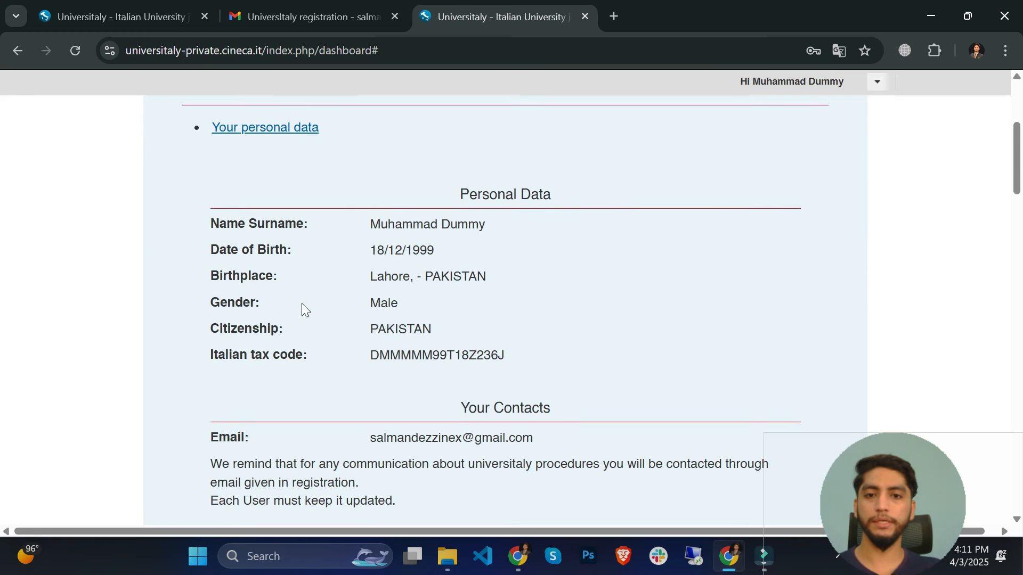
scroll(325, 299, down, 4)
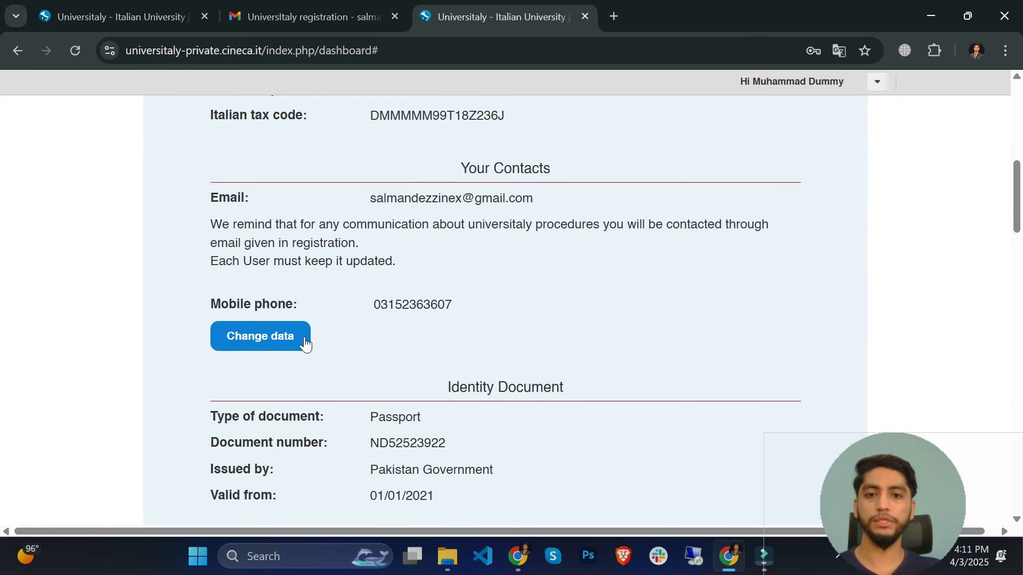
scroll(322, 343, down, 7)
scroll(263, 343, down, 5)
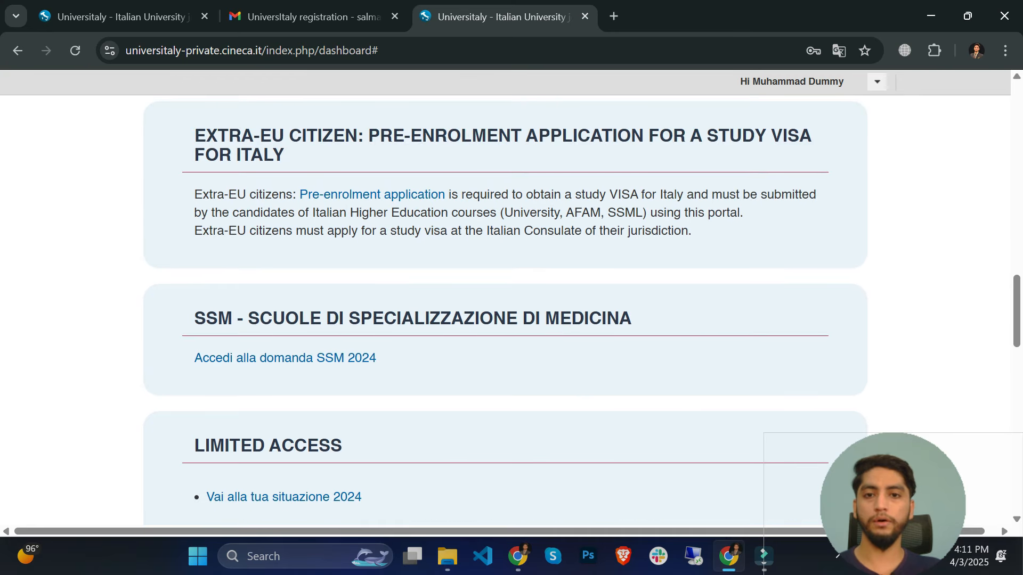
scroll(320, 267, up, 12)
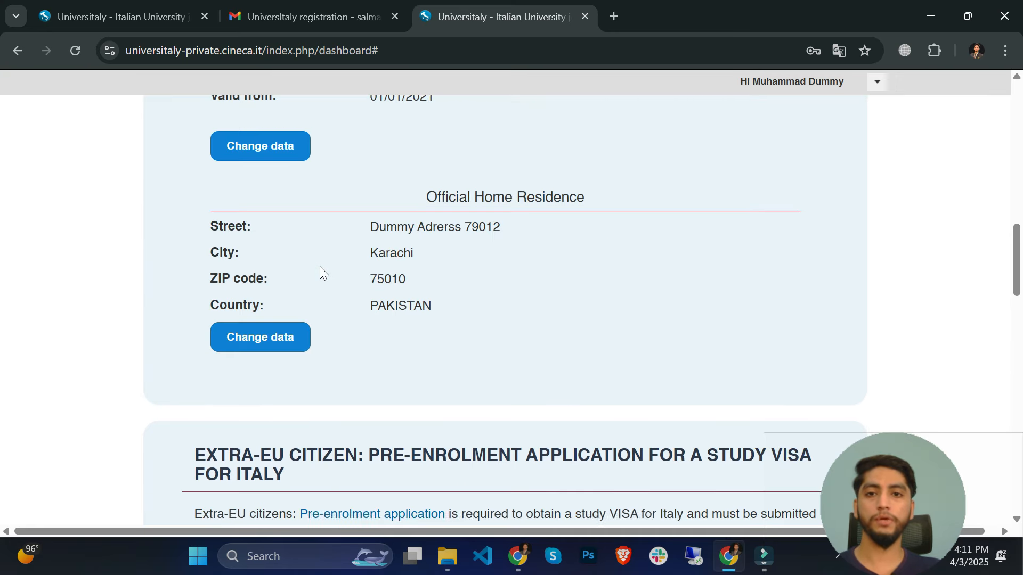
scroll(317, 241, up, 8)
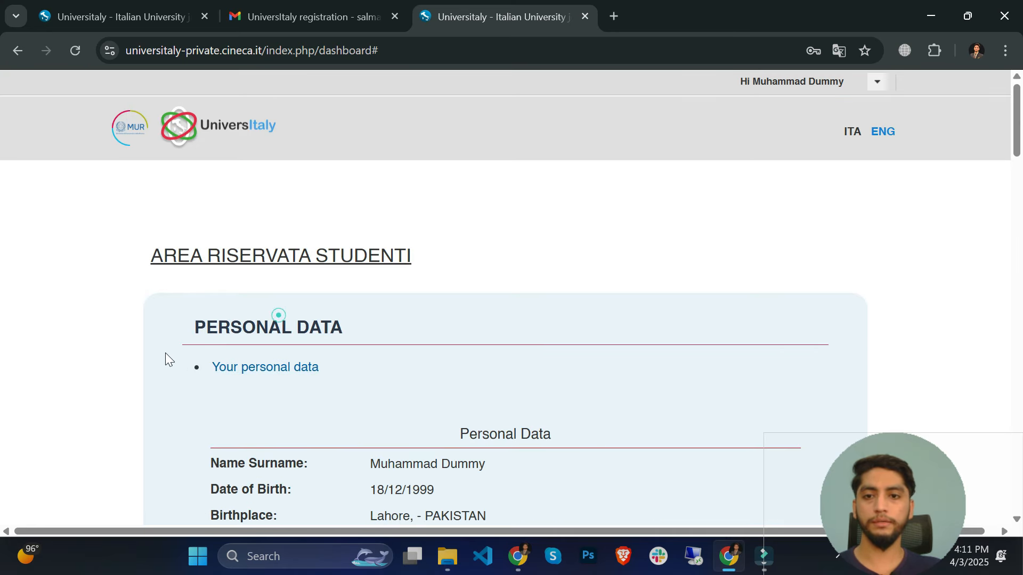
scroll(249, 366, down, 15)
scroll(248, 366, up, 2)
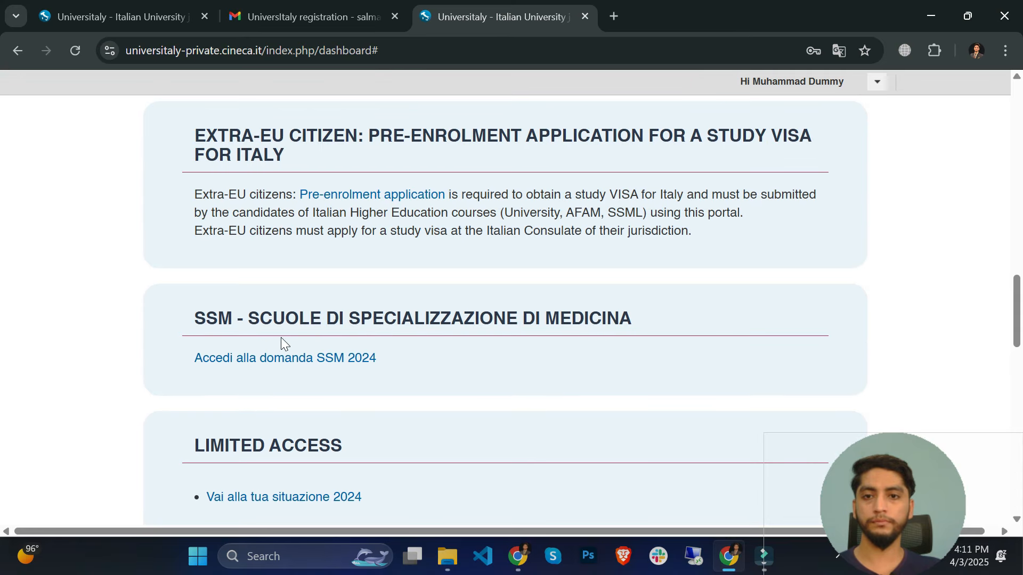
click(368, 196)
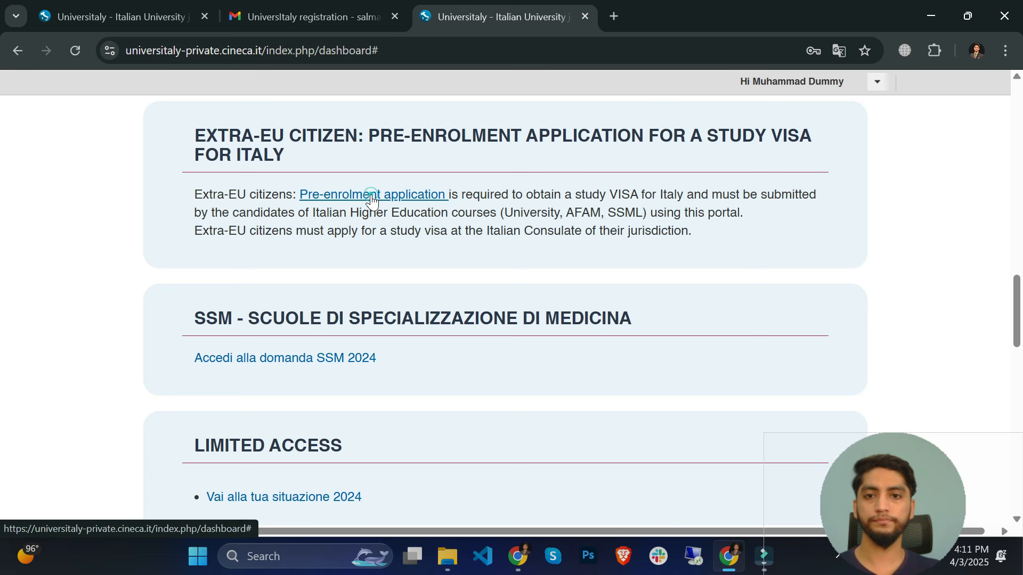
- Open the pre-enrolment application portal and switch its Student Home page to English
click(372, 198)
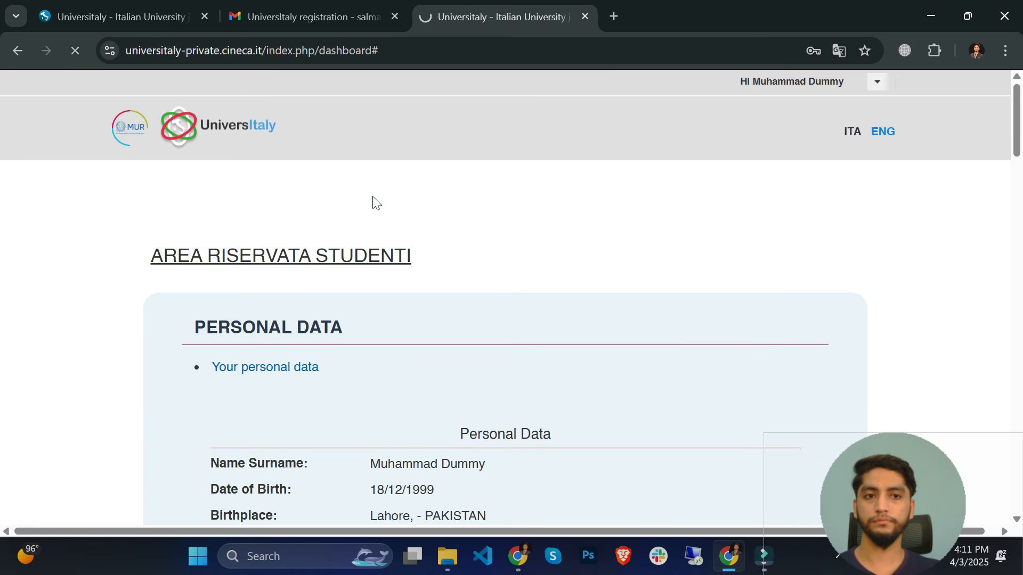
scroll(375, 213, down, 5)
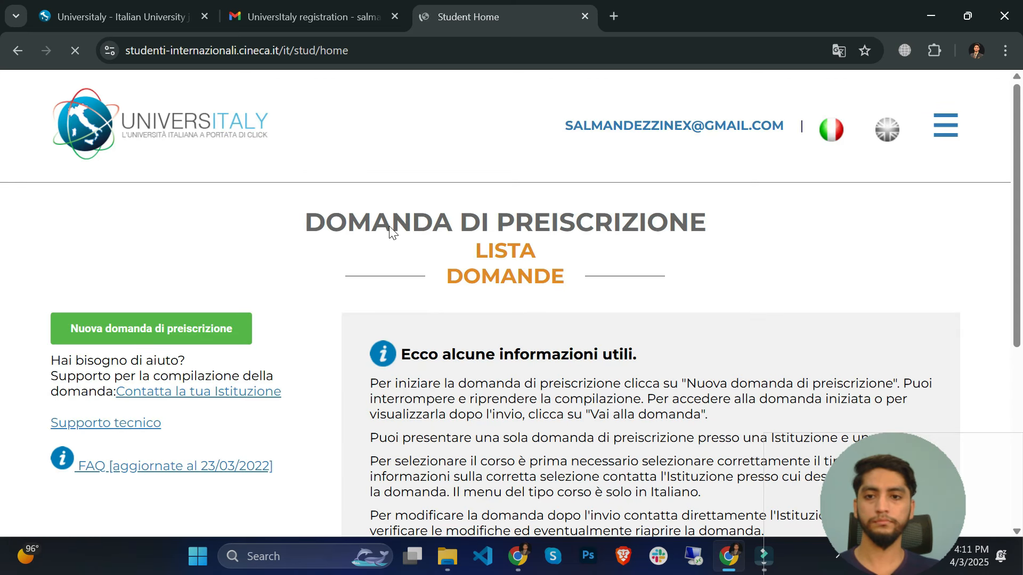
click(887, 136)
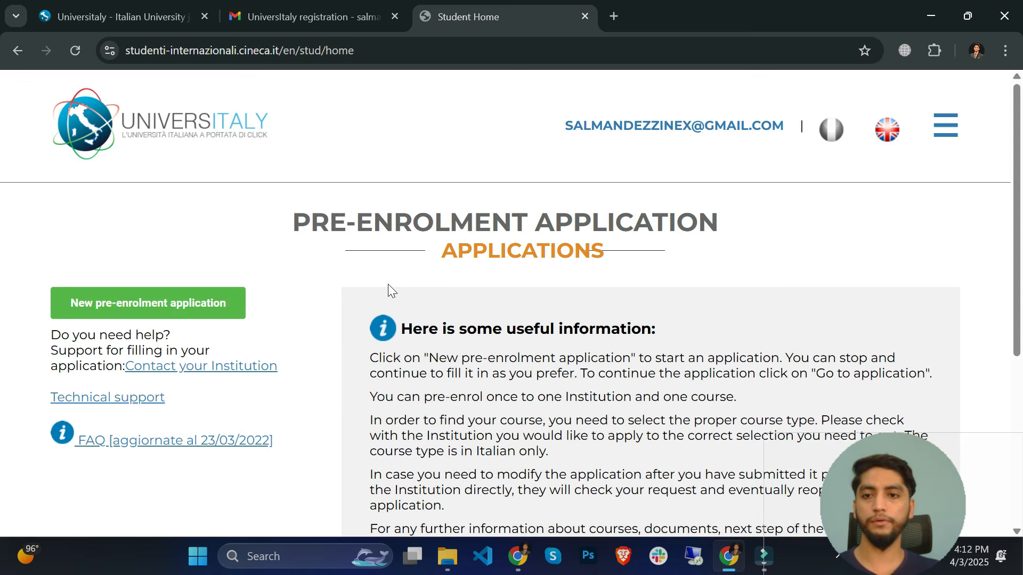
scroll(381, 282, down, 1)
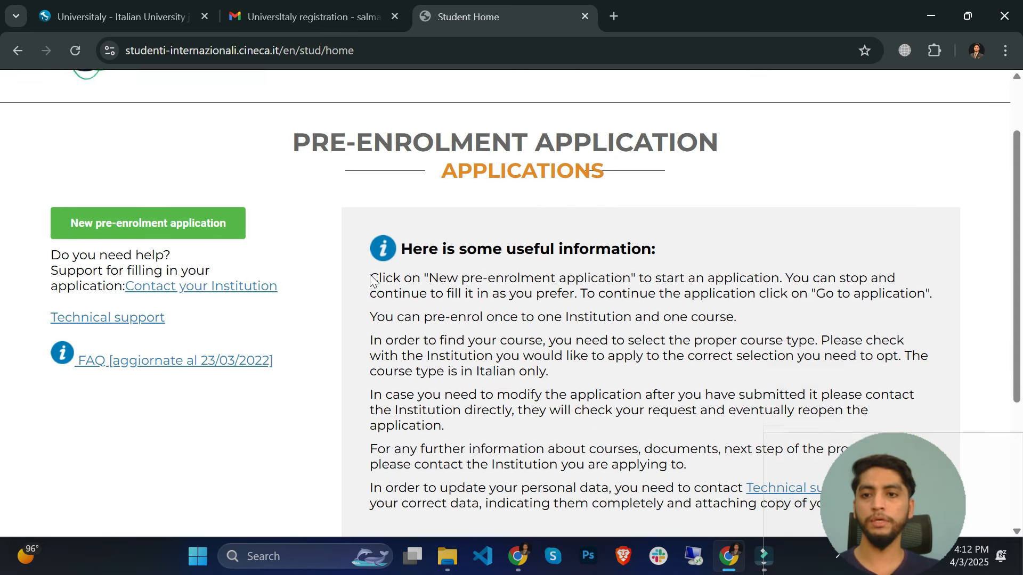
- Start a new pre-enrolment application for academic year 2025/2026
click(122, 229)
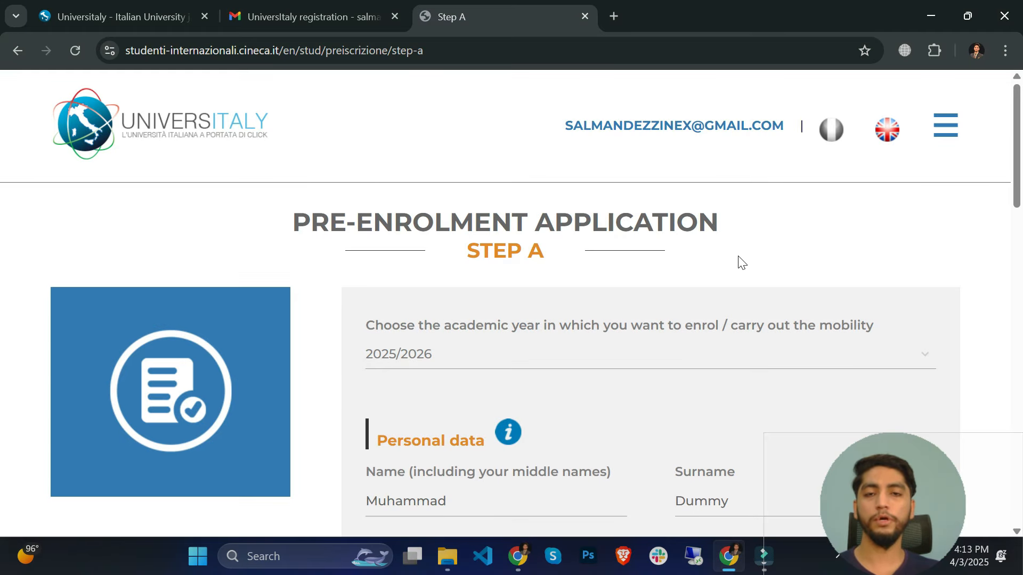
scroll(618, 314, down, 2)
click(432, 273)
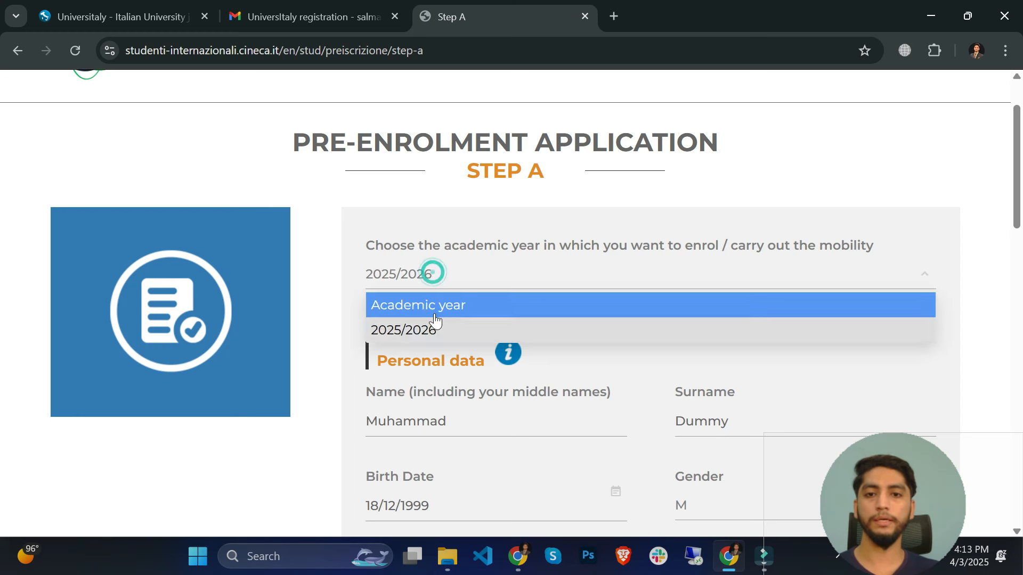
click(421, 329)
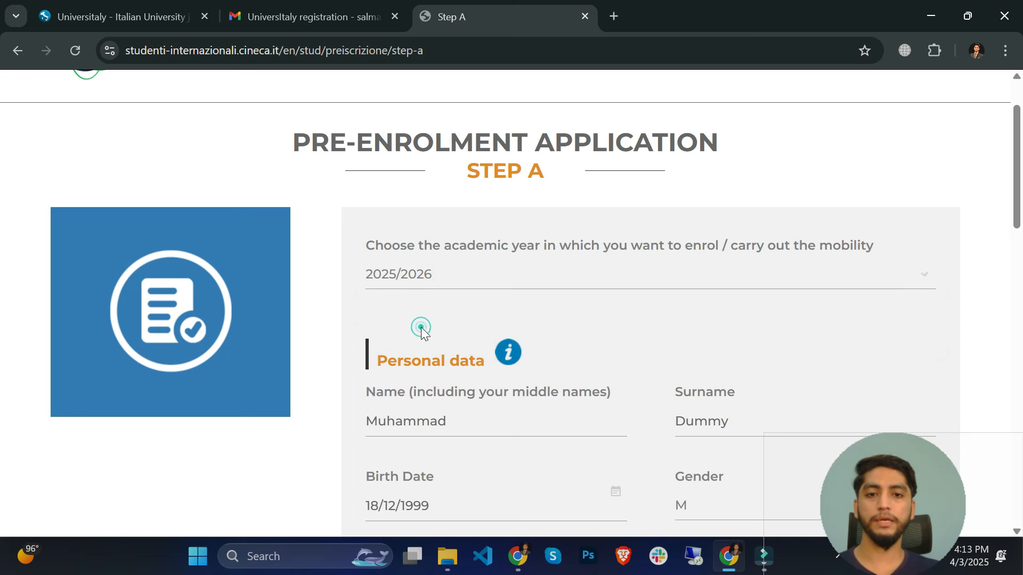
- Enter house number A852 in the home address and scroll down to GO TO STEP B
scroll(423, 319, down, 2)
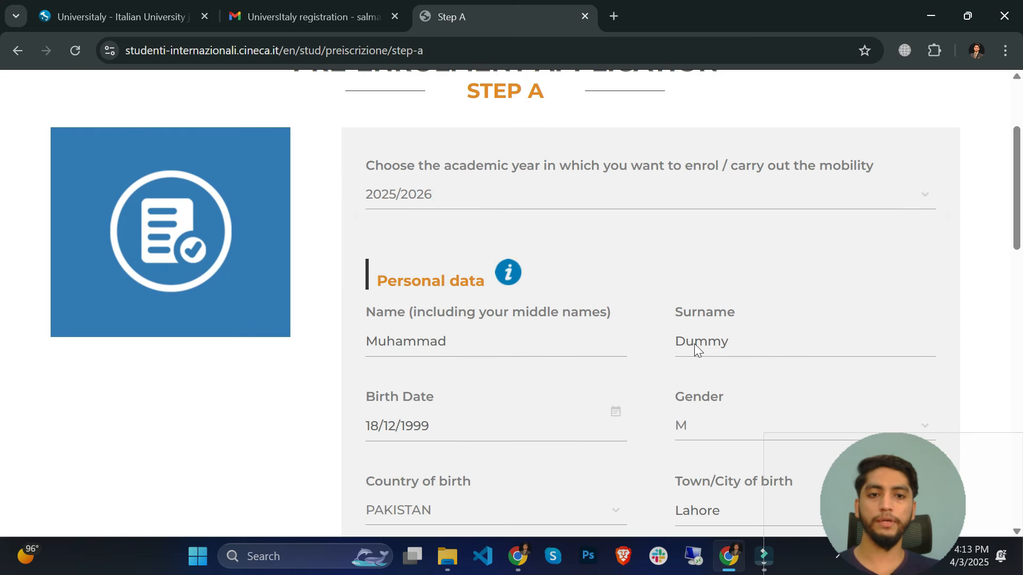
scroll(695, 345, down, 3)
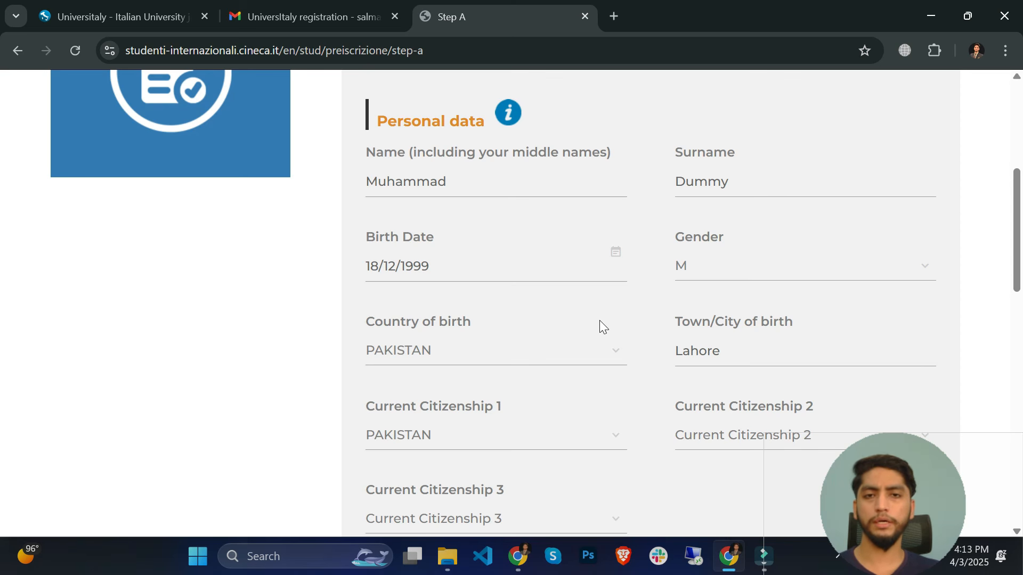
scroll(599, 326, down, 1)
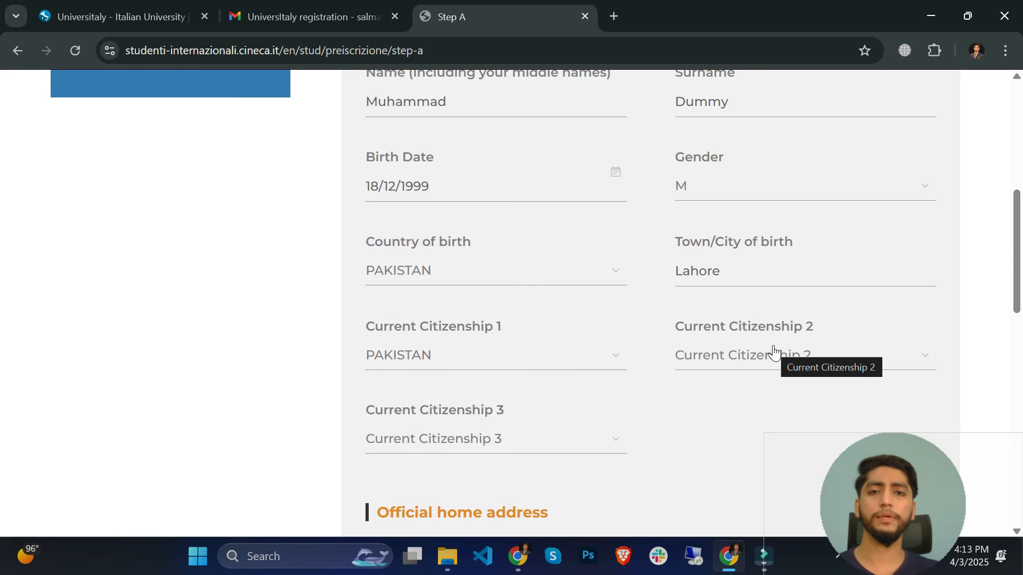
scroll(569, 380, down, 5)
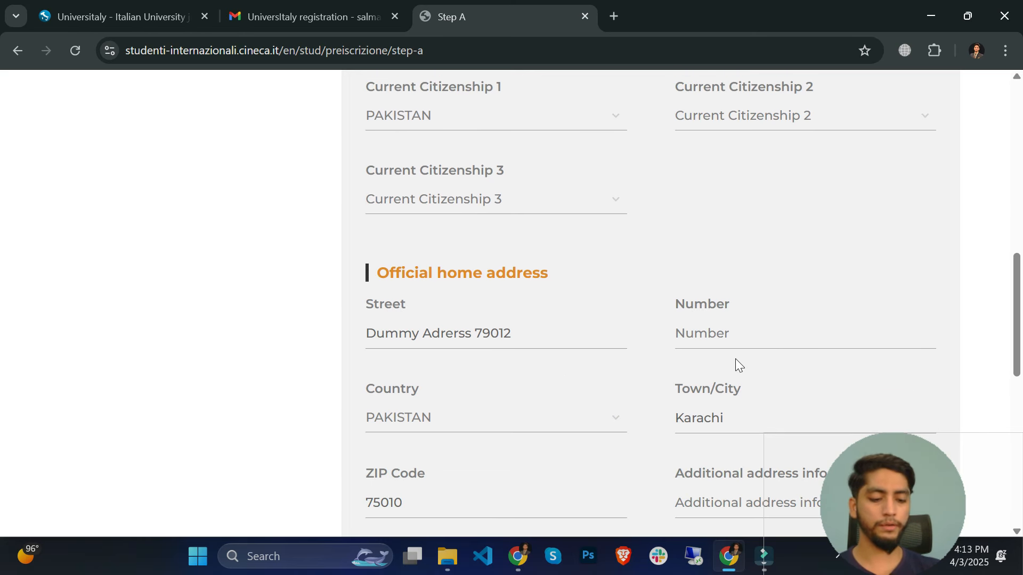
text(A852)
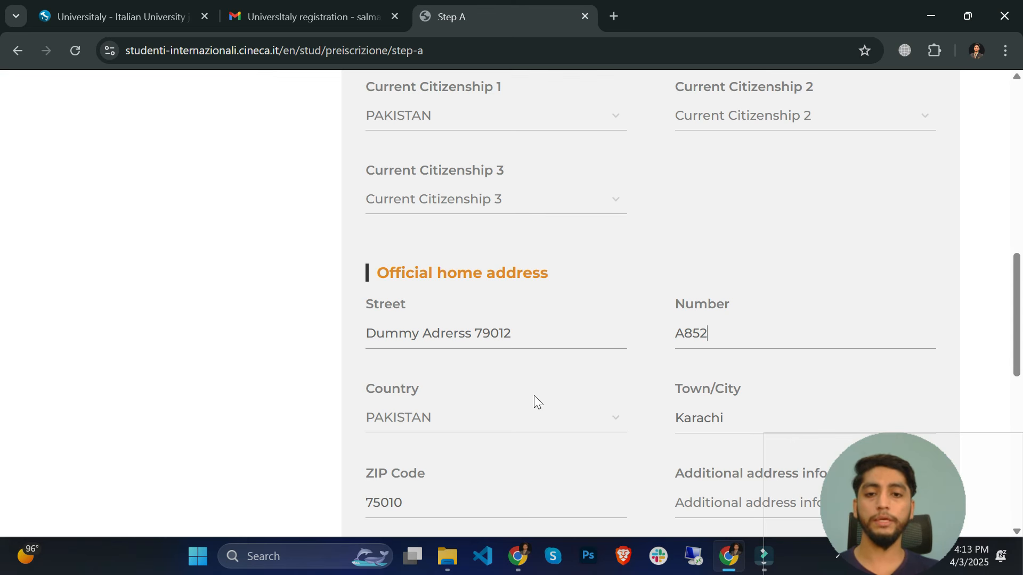
scroll(491, 303, down, 3)
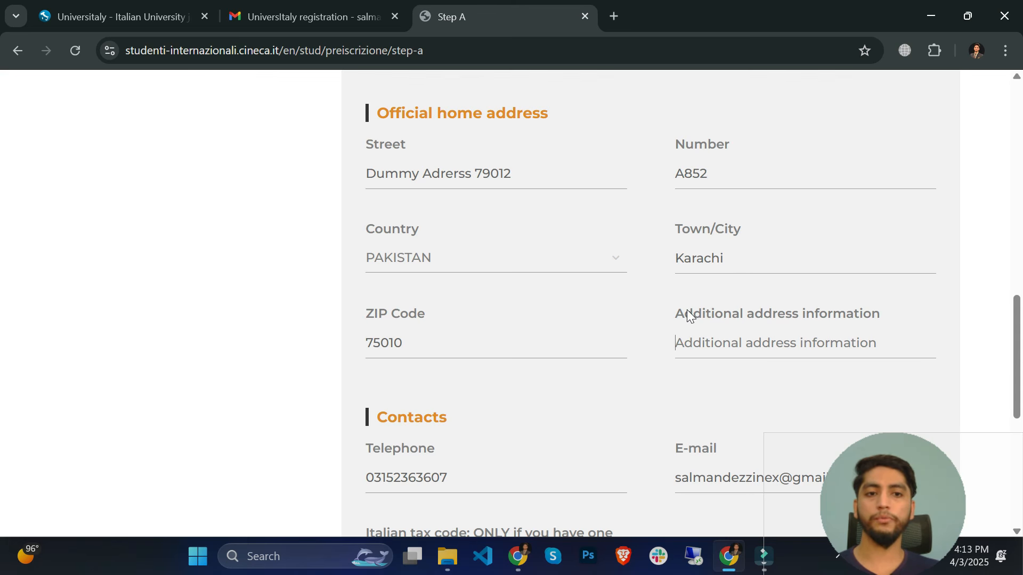
scroll(687, 313, down, 3)
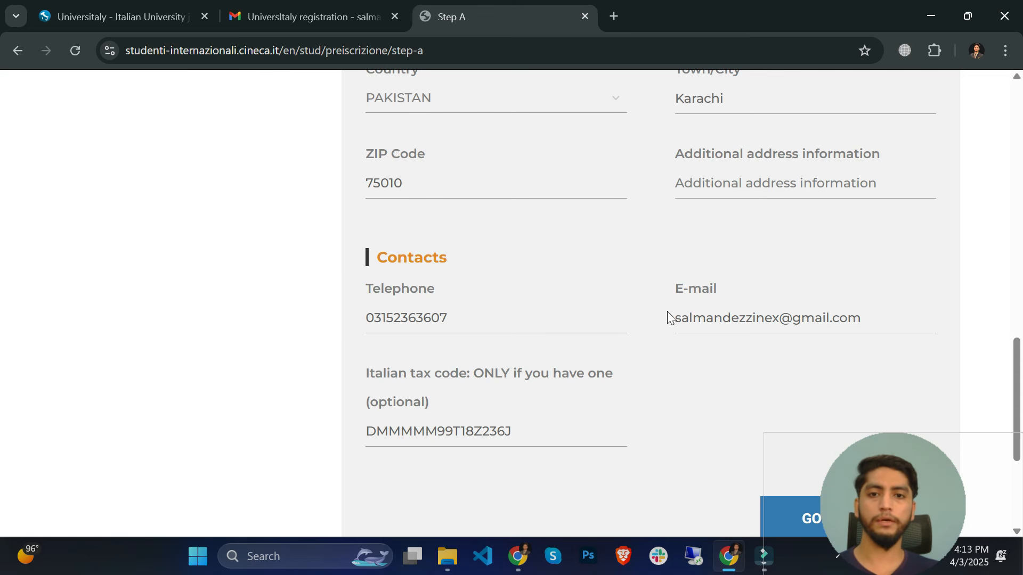
scroll(548, 351, down, 3)
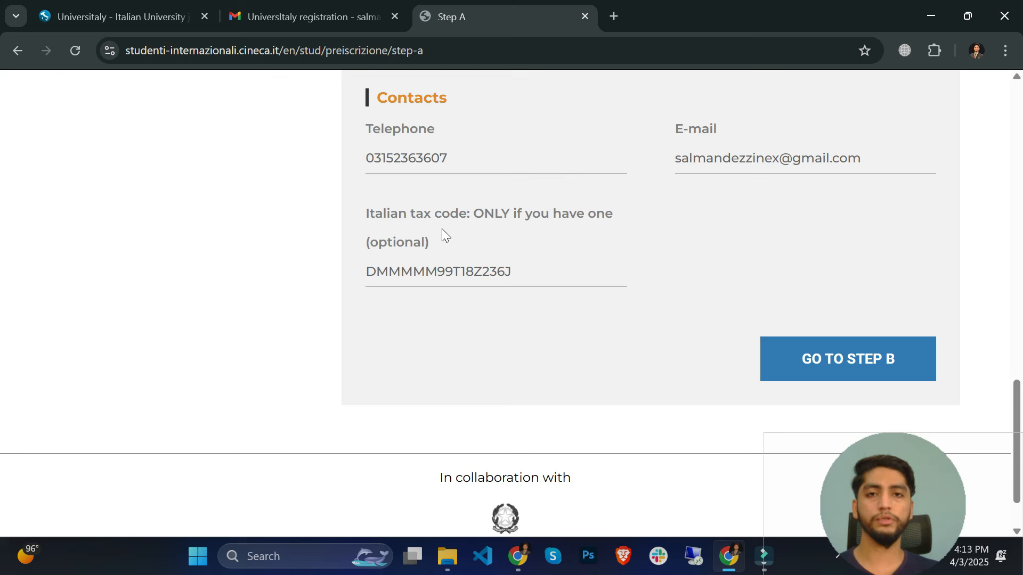
click(809, 369)
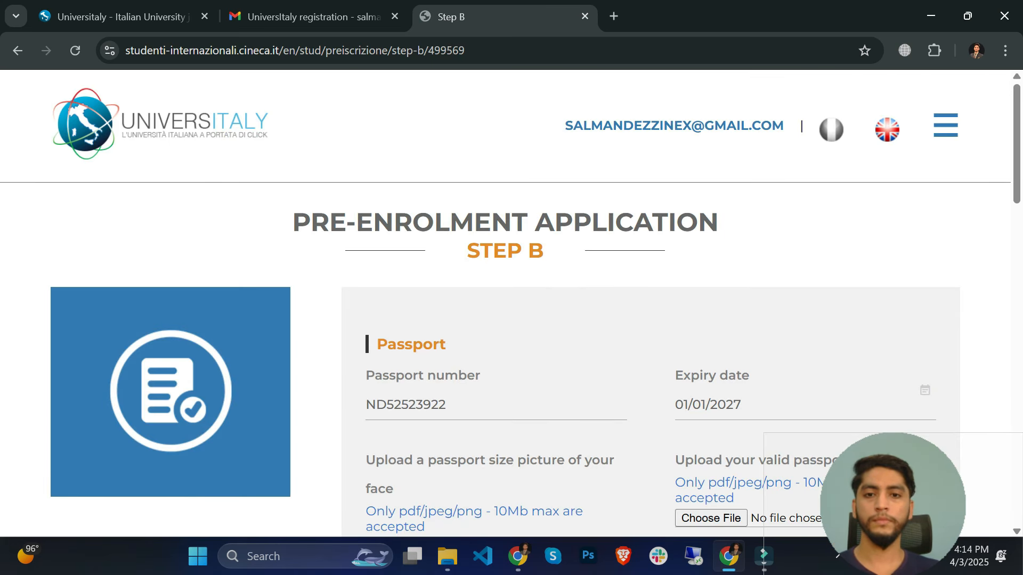
triple_click(553, 260)
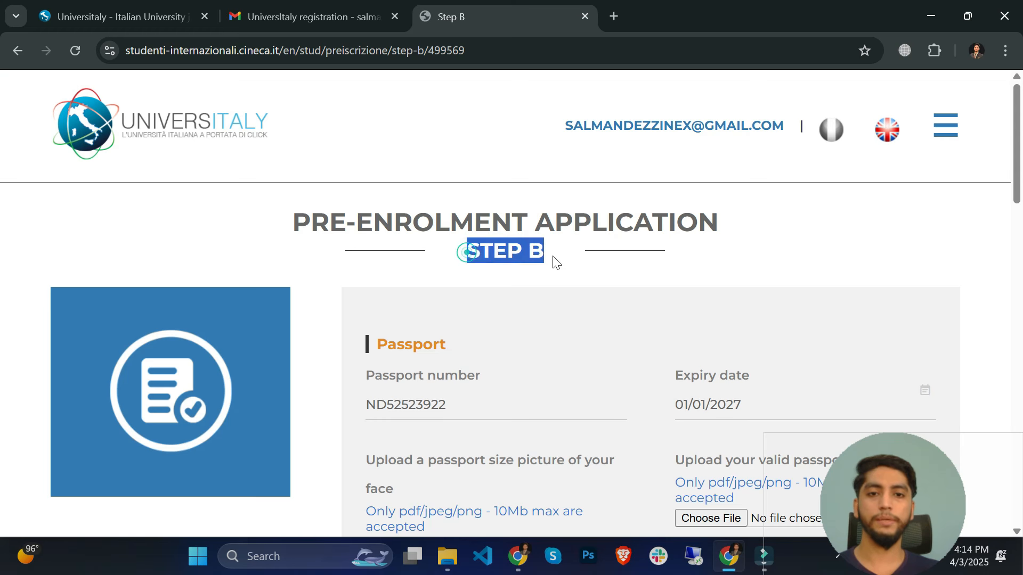
scroll(553, 260, down, 3)
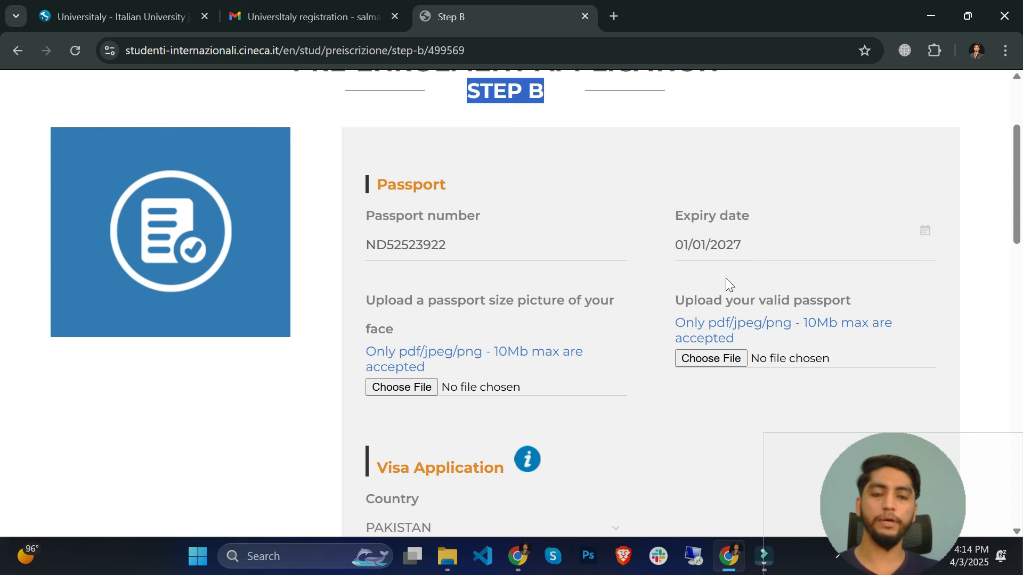
scroll(430, 289, down, 2)
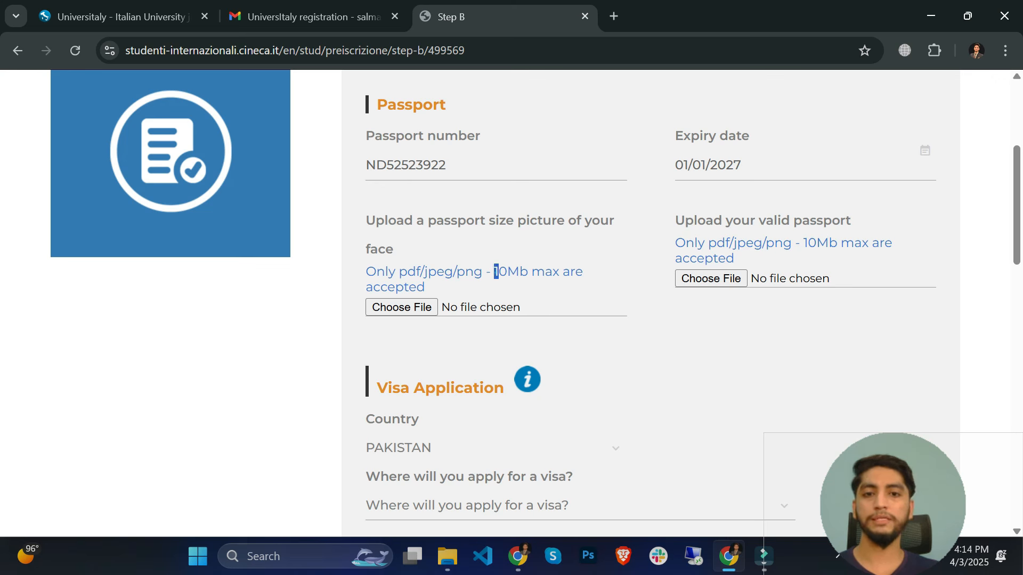
drag(494, 272, 584, 272)
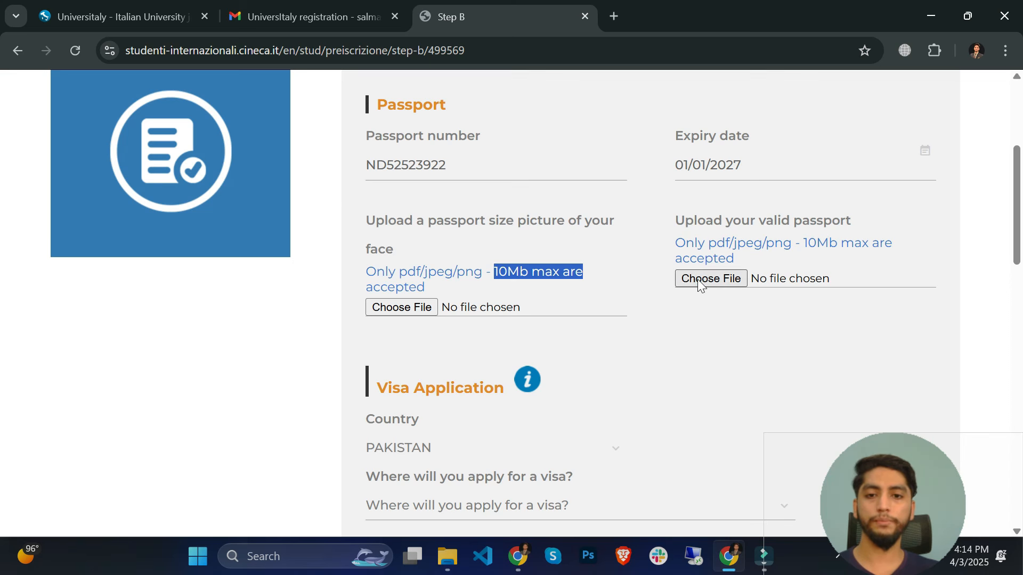
scroll(698, 282, down, 1)
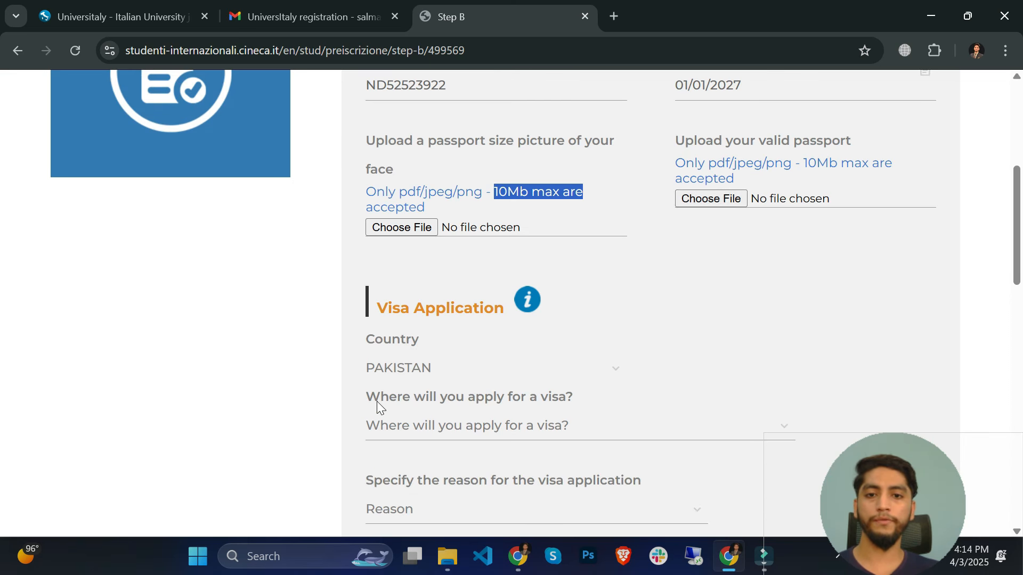
- Choose CONSOLATO KARACHI as the visa office and 'I want to enrol in a study course' as reason
click(533, 426)
scroll(532, 382, down, 2)
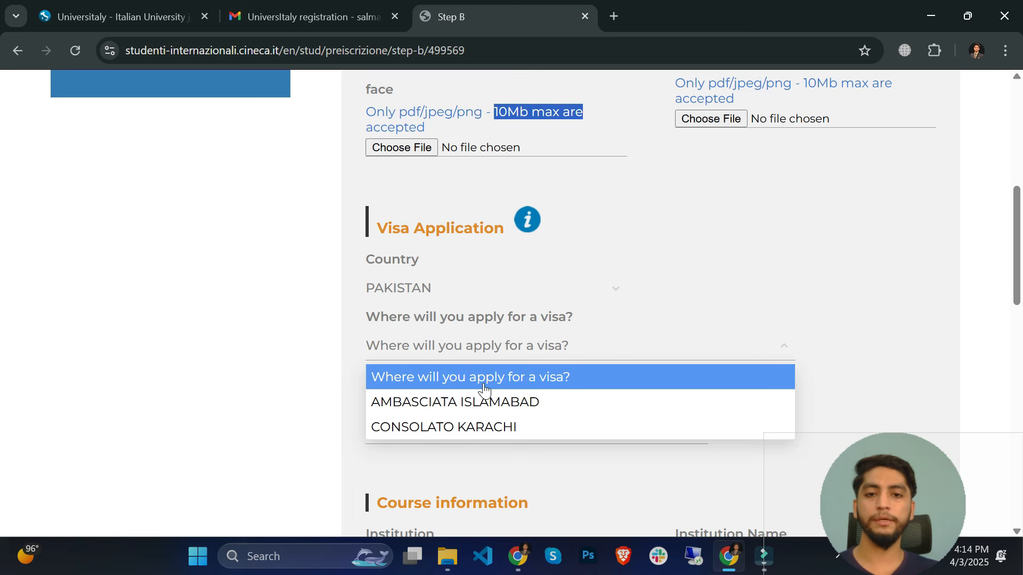
click(511, 436)
scroll(503, 427, down, 1)
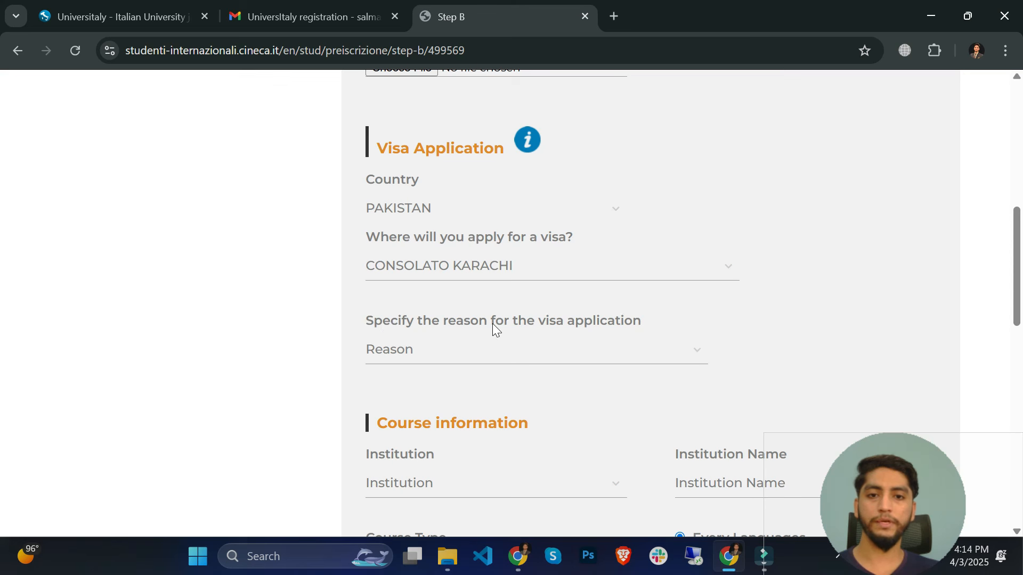
click(528, 352)
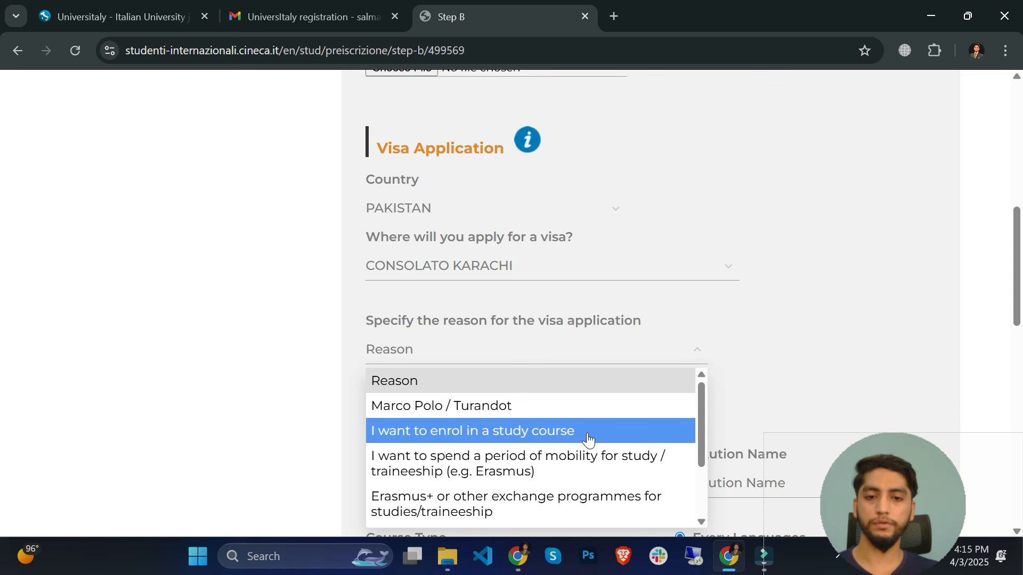
click(509, 435)
scroll(516, 343, down, 3)
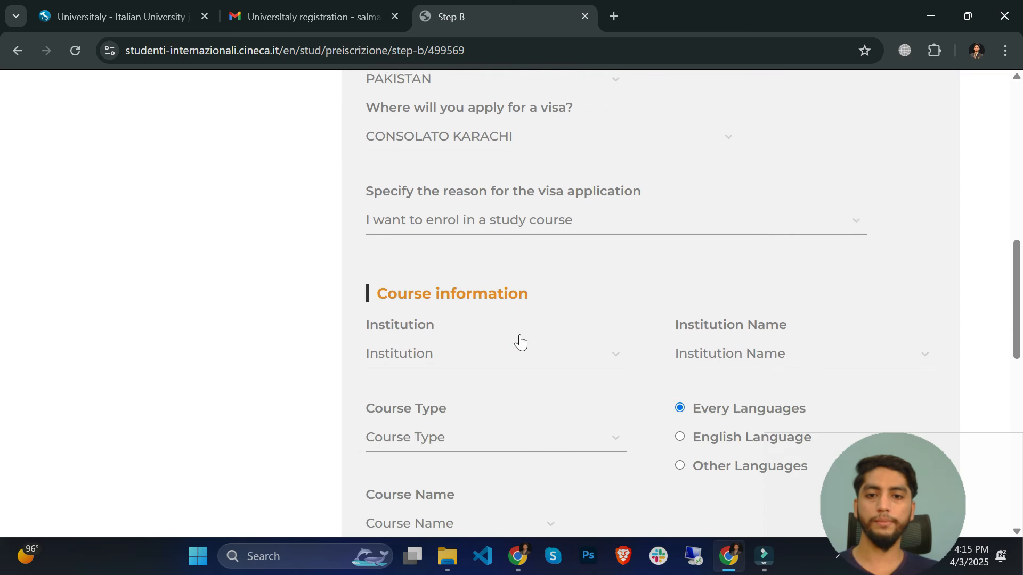
- Choose Università as the institution type and search institution names for 'sap'
click(497, 333)
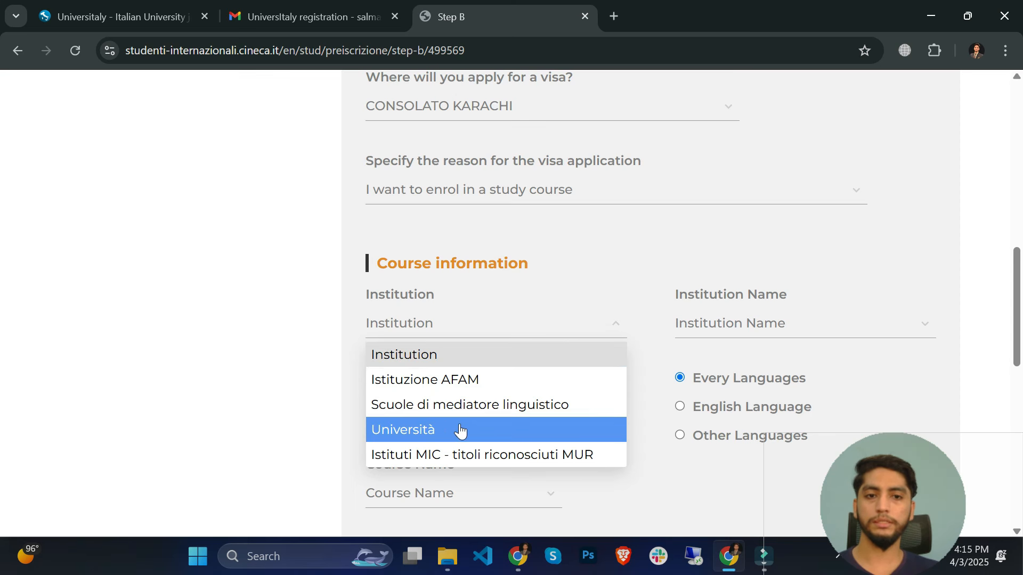
click(476, 429)
click(726, 332)
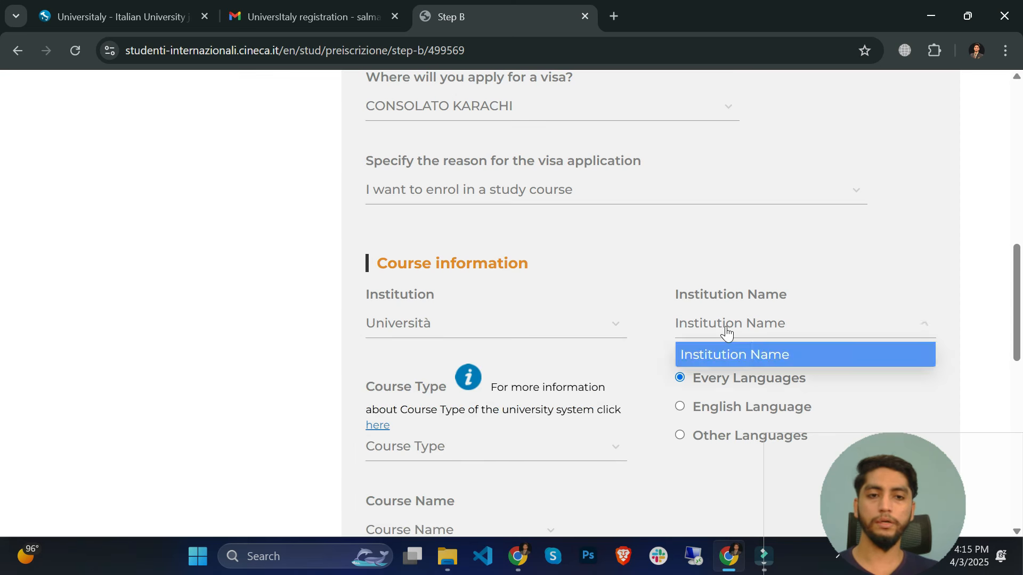
click(726, 332)
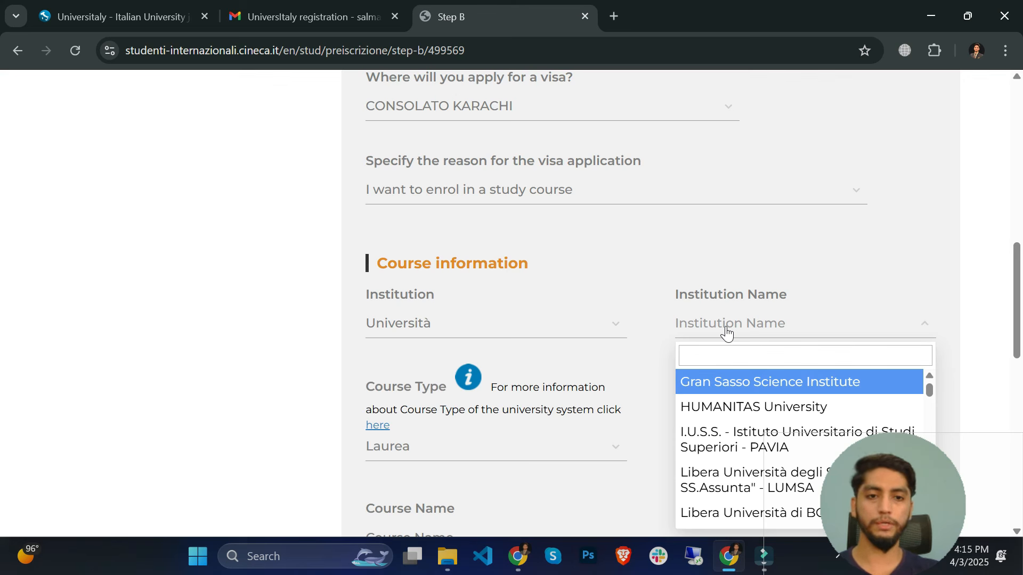
text(sap)
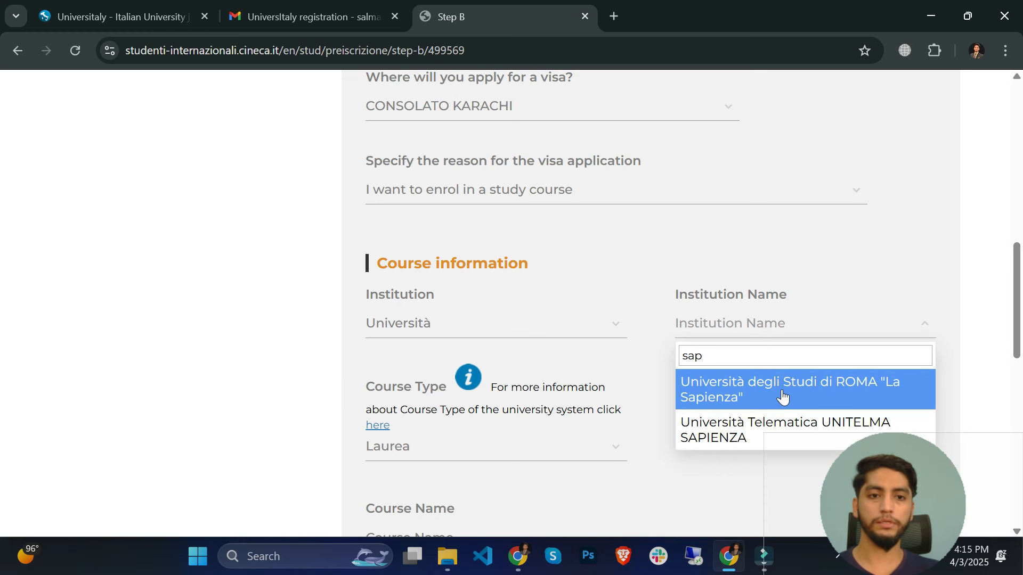
scroll(780, 396, up, 15)
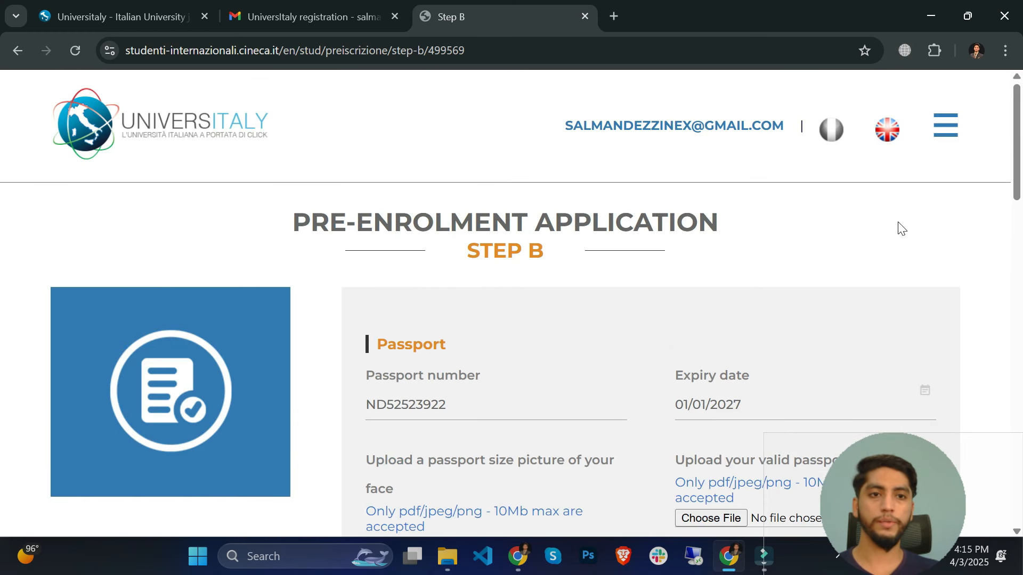
- Translate the page to English and select University of Rome "La Sapienza" as the institution
click(883, 130)
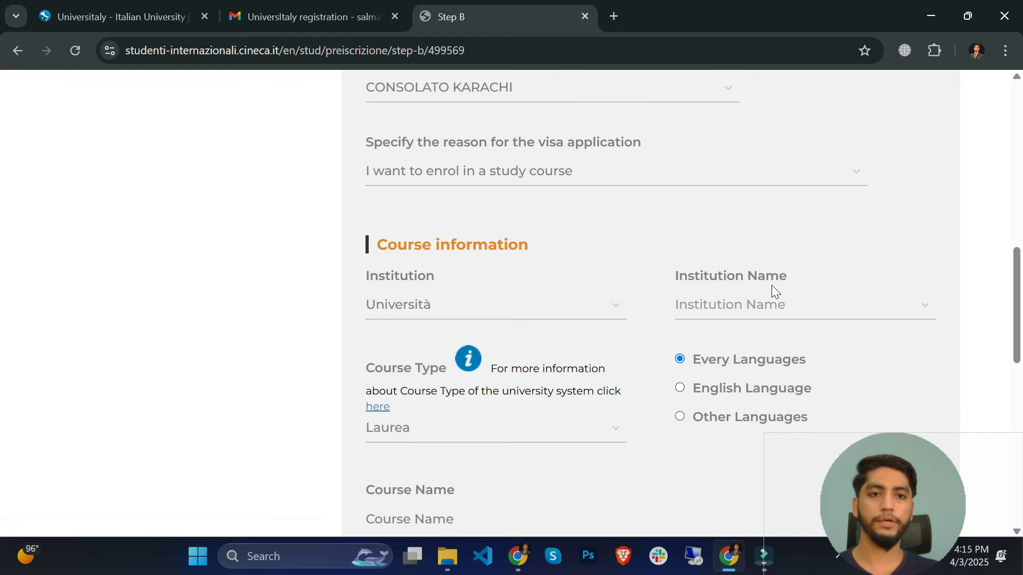
scroll(817, 207, down, 15)
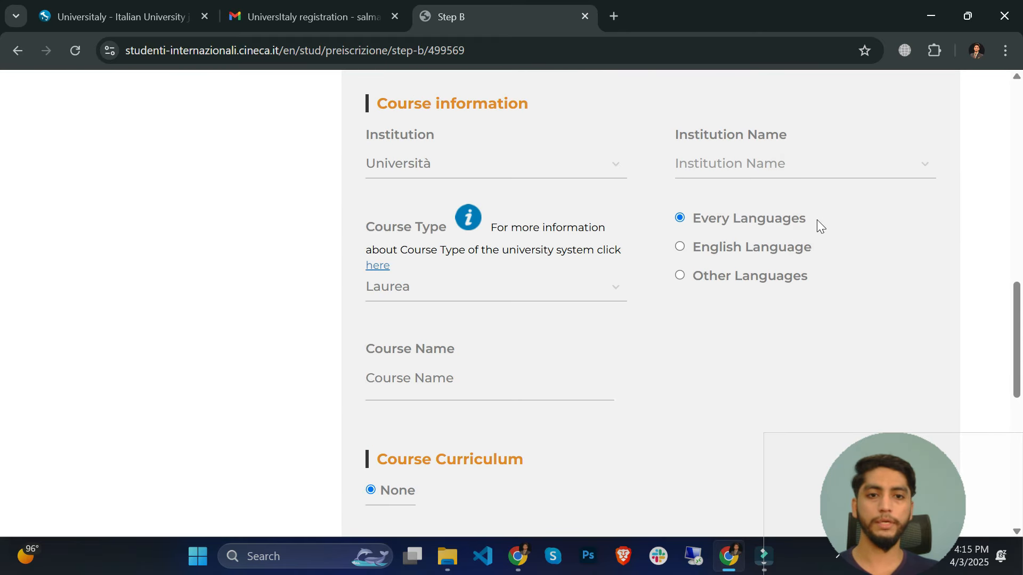
right_click(625, 150)
click(733, 421)
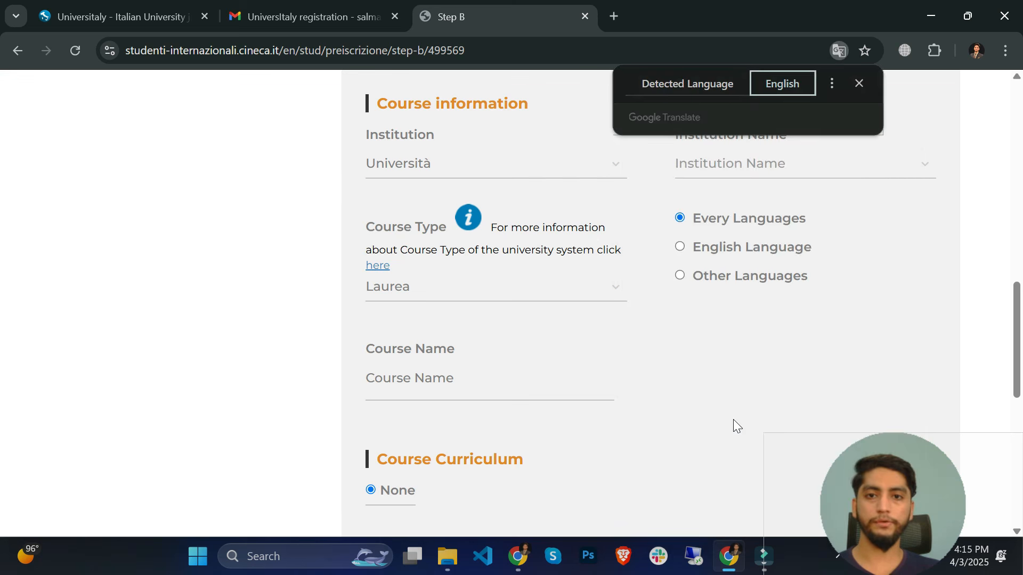
click(801, 166)
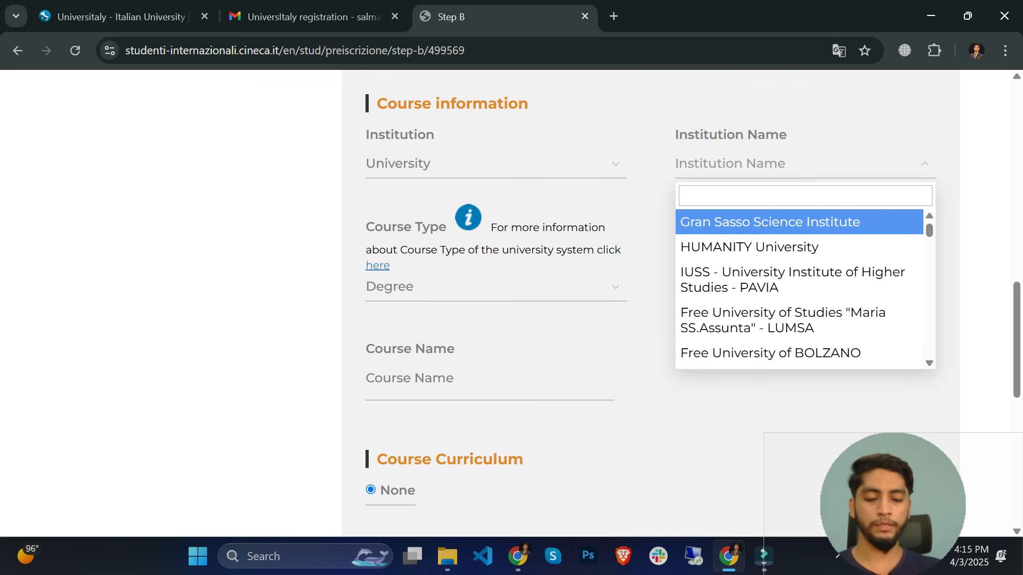
text(sap)
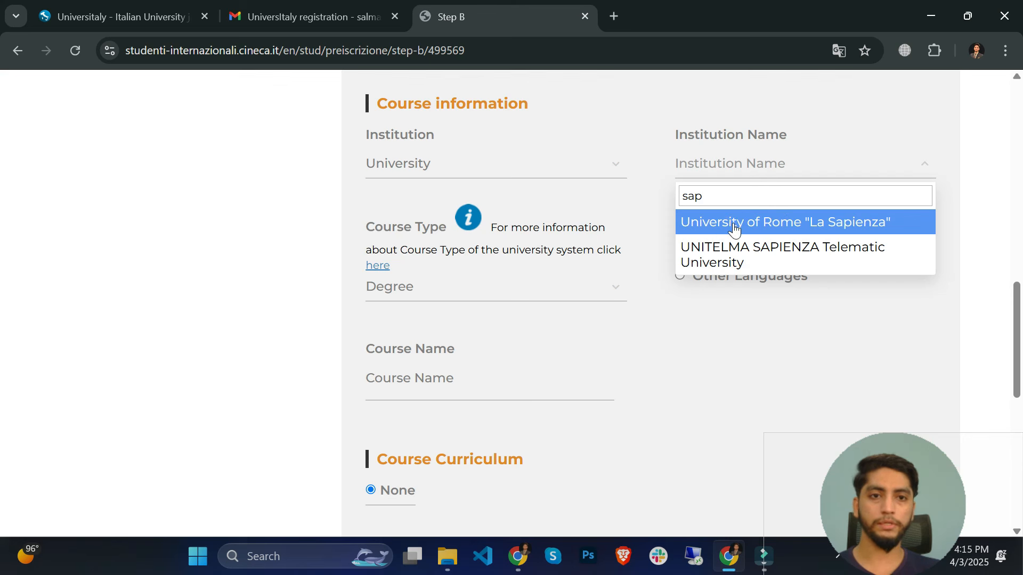
click(834, 223)
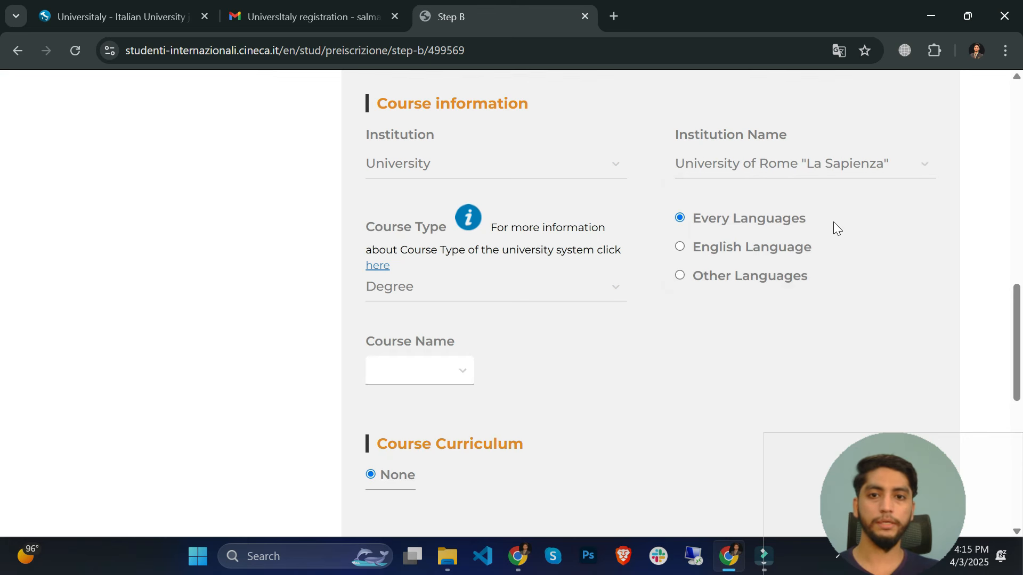
- Set the course type to Master's Degree, limited to courses taught in English
click(396, 294)
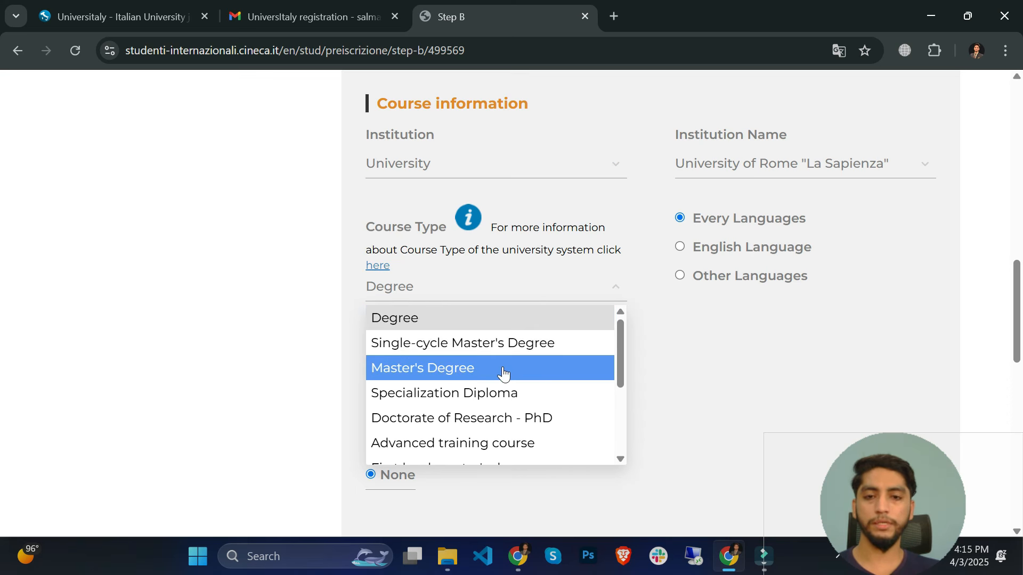
scroll(502, 374, down, 3)
scroll(495, 375, up, 3)
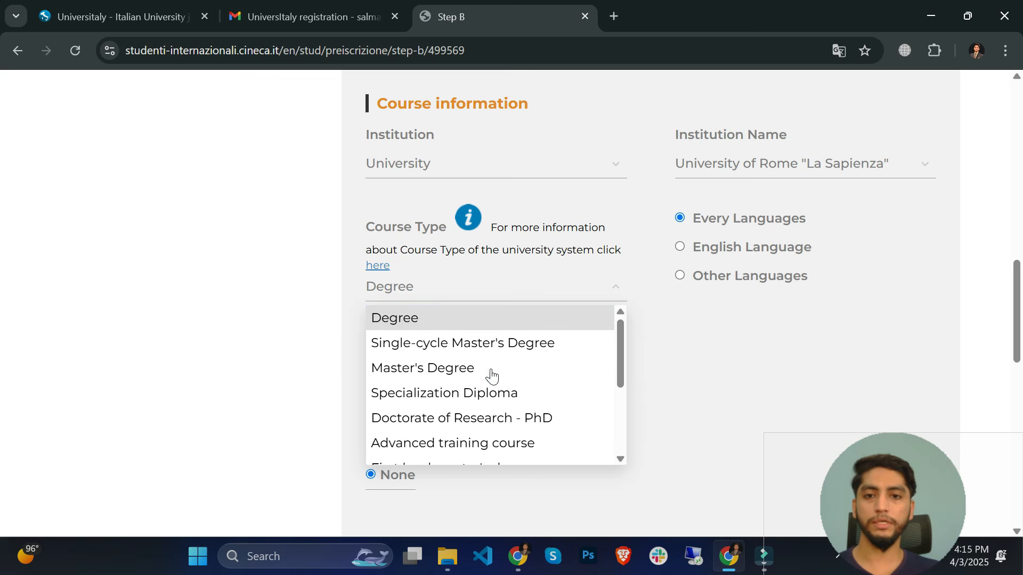
click(408, 373)
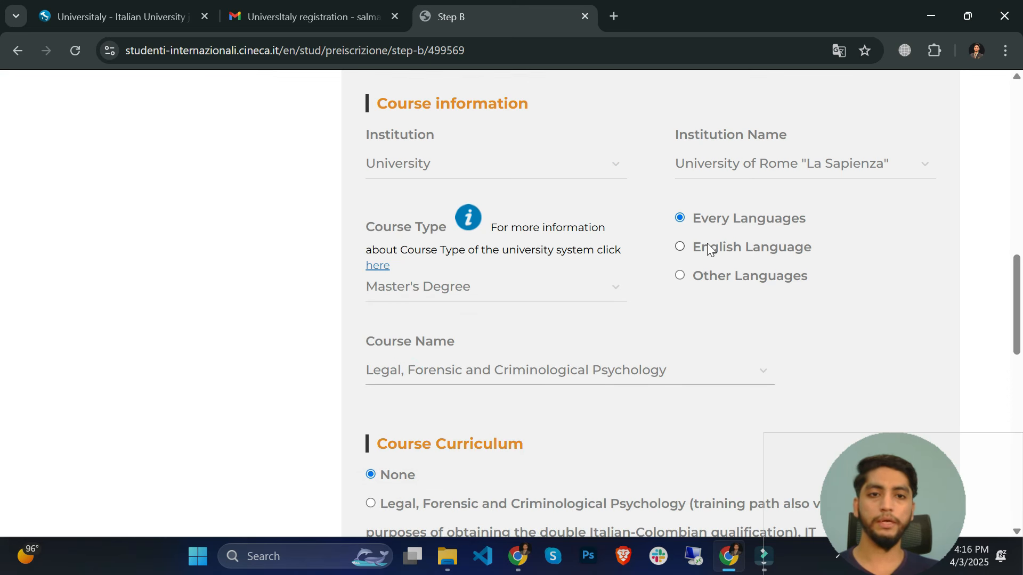
click(679, 246)
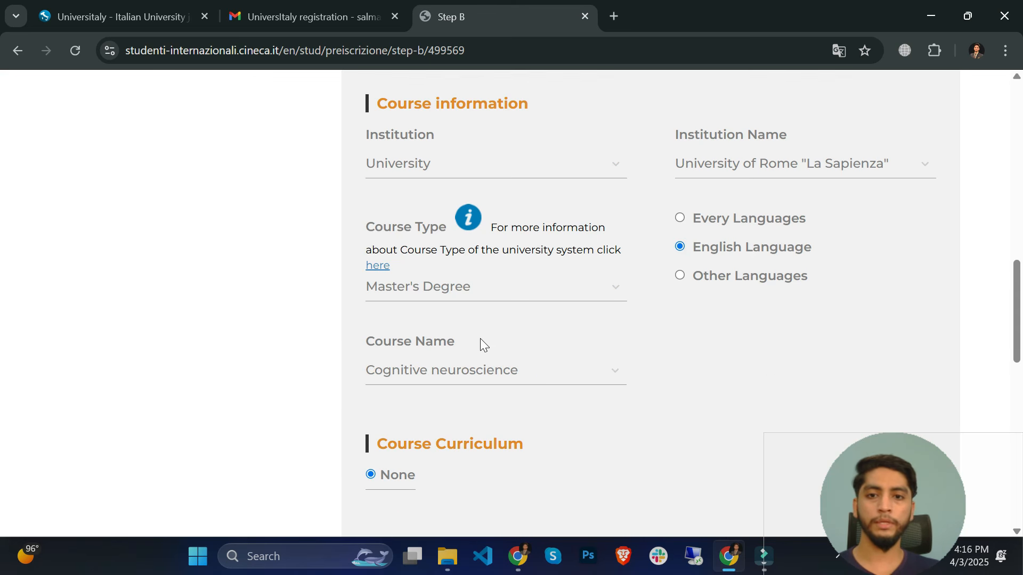
scroll(481, 343, down, 1)
- Pick Green Industrial Engineering for Sustainable Development with the SUSTAINABLE PROCESSES curriculum
click(484, 290)
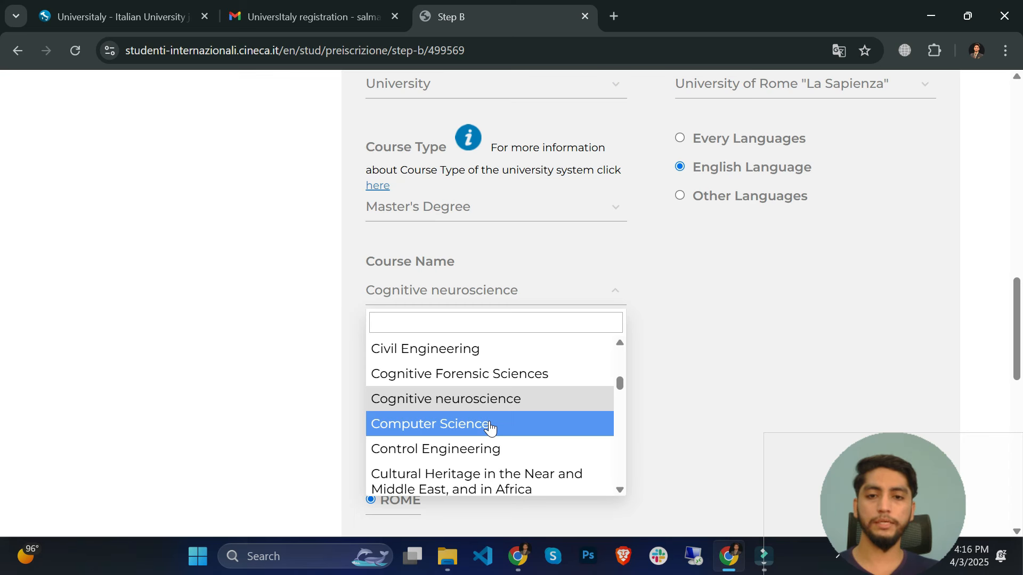
scroll(486, 426, down, 3)
scroll(486, 426, up, 5)
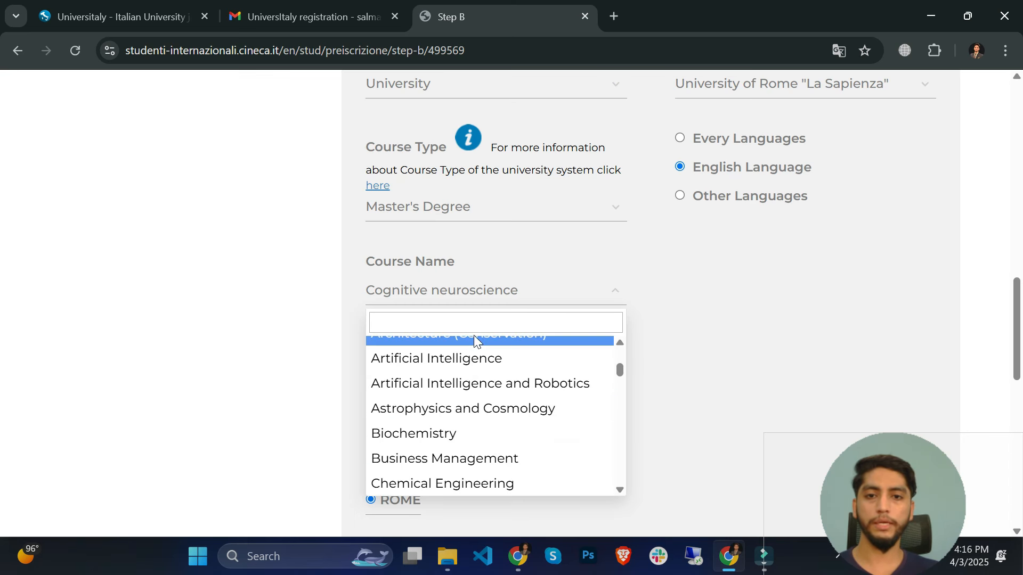
click(473, 325)
text(eng)
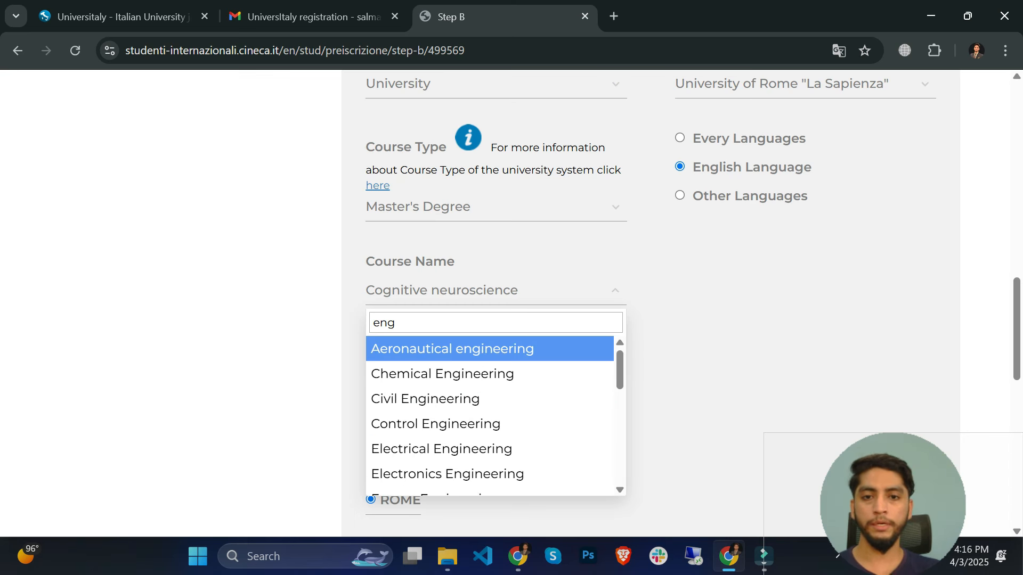
key(ctrl+a)
text(gree)
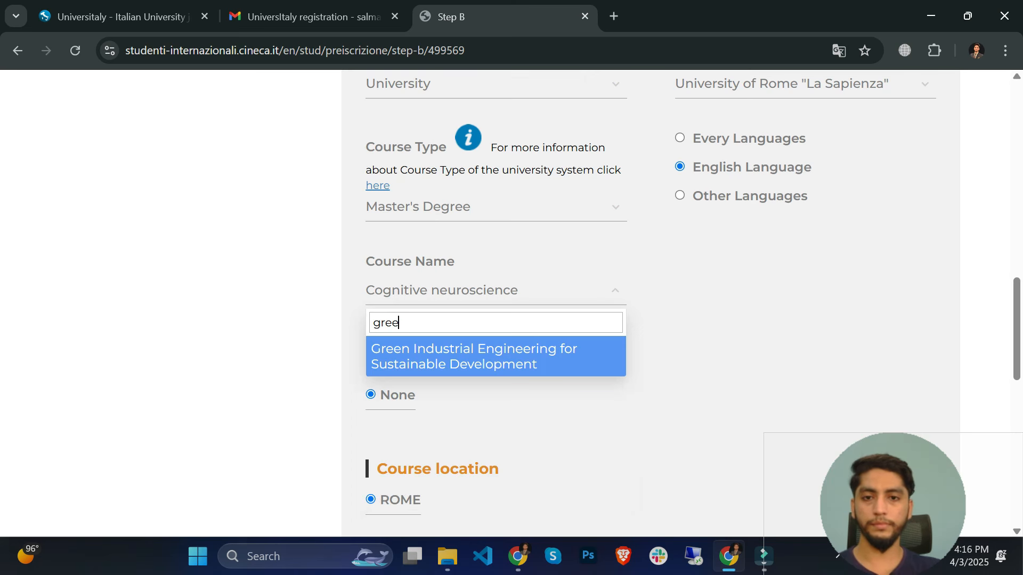
click(491, 347)
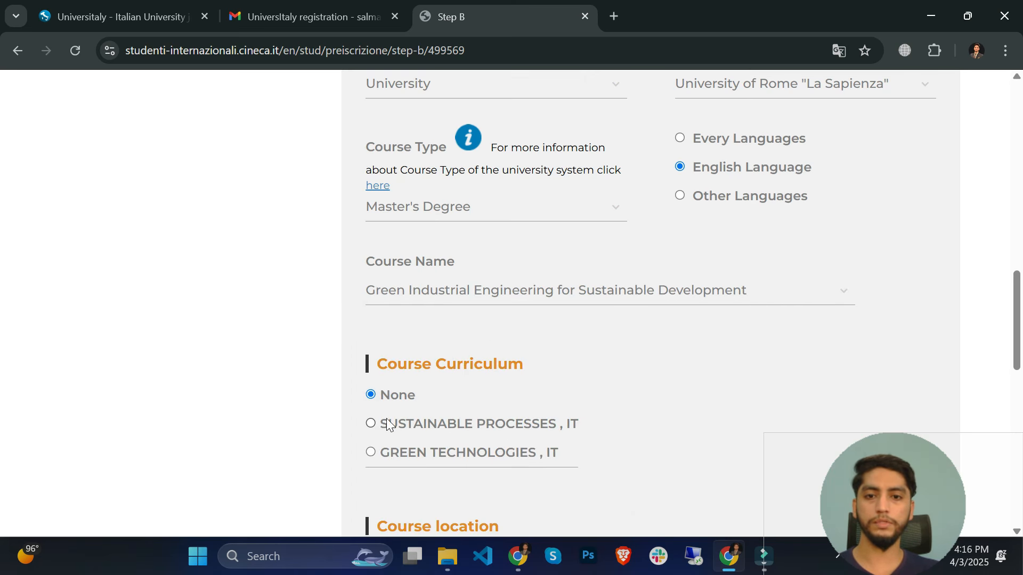
scroll(381, 424, down, 2)
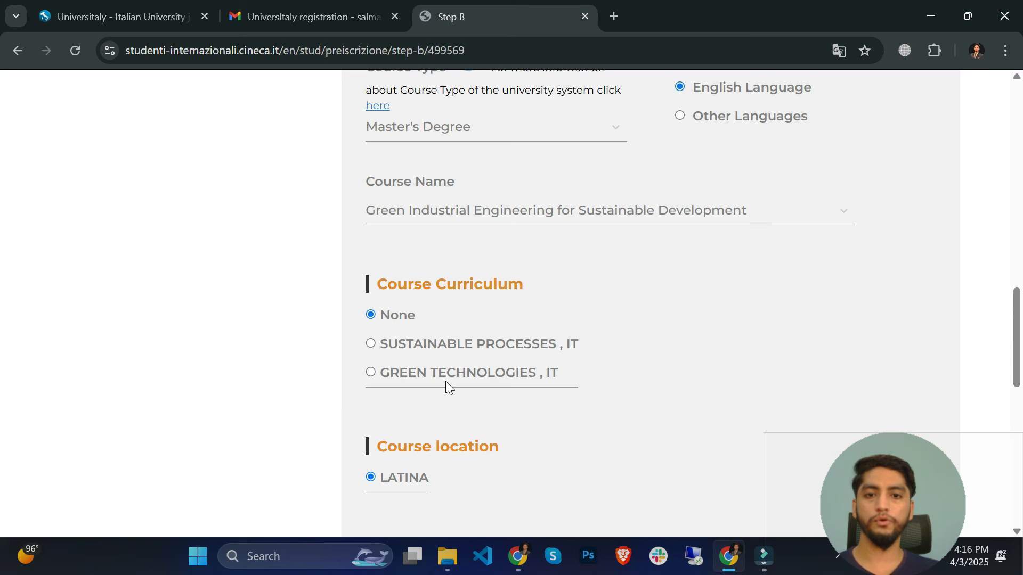
click(372, 373)
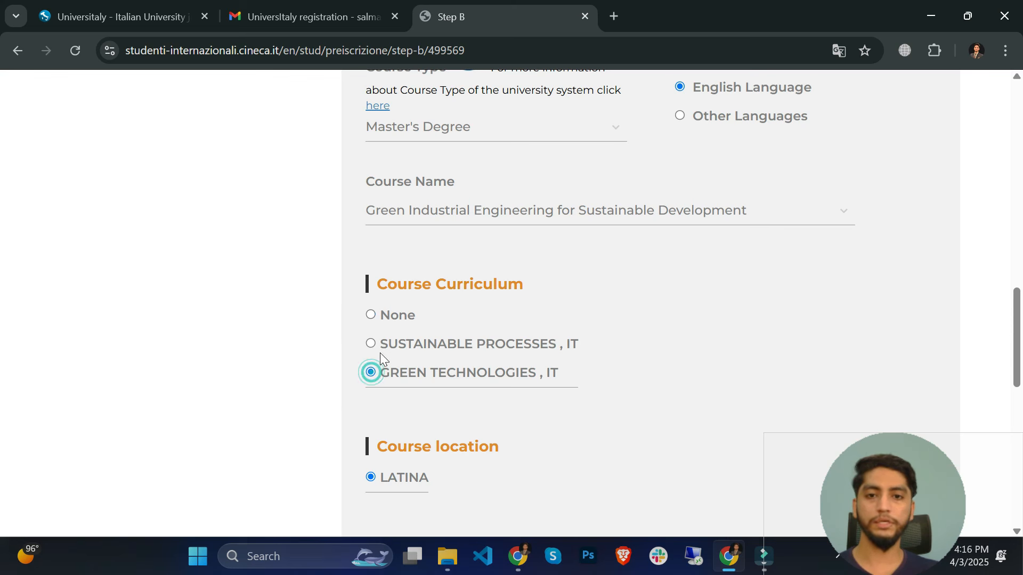
click(371, 343)
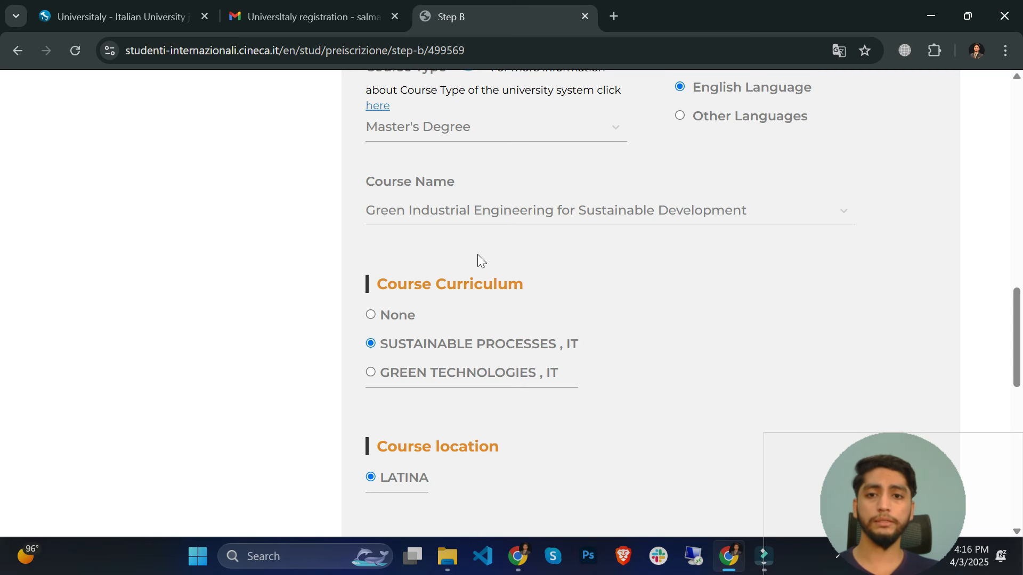
scroll(477, 255, up, 1)
- Replace the course with Cybersecurity and confirm its location is ROME
click(433, 291)
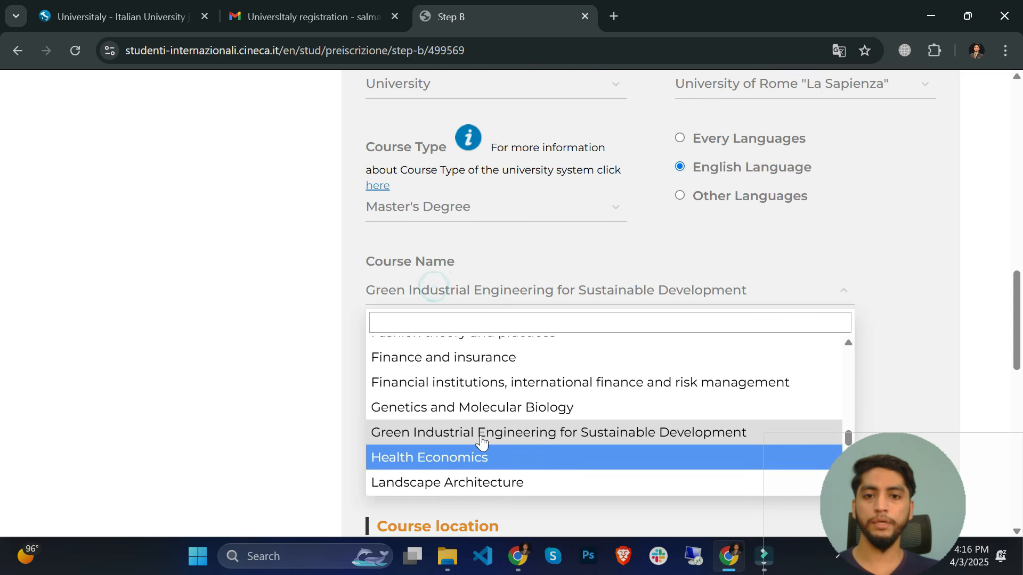
scroll(481, 442, up, 10)
scroll(490, 428, down, 6)
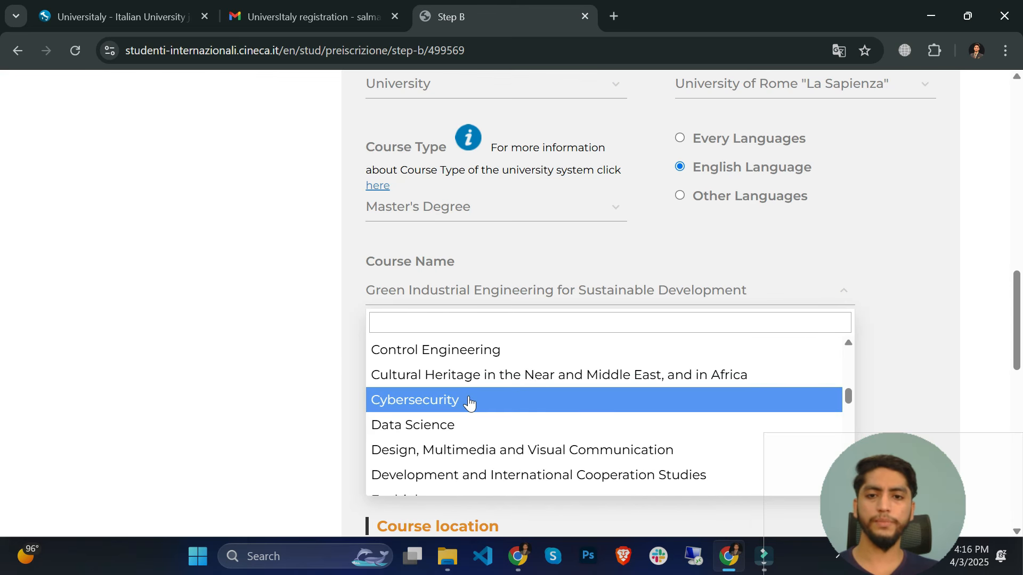
click(469, 401)
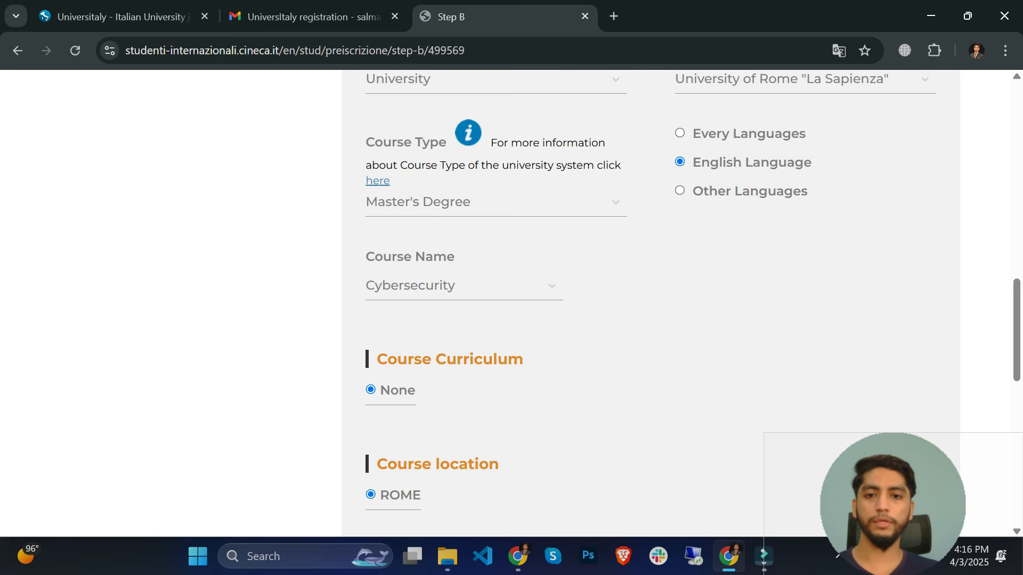
scroll(463, 326, down, 3)
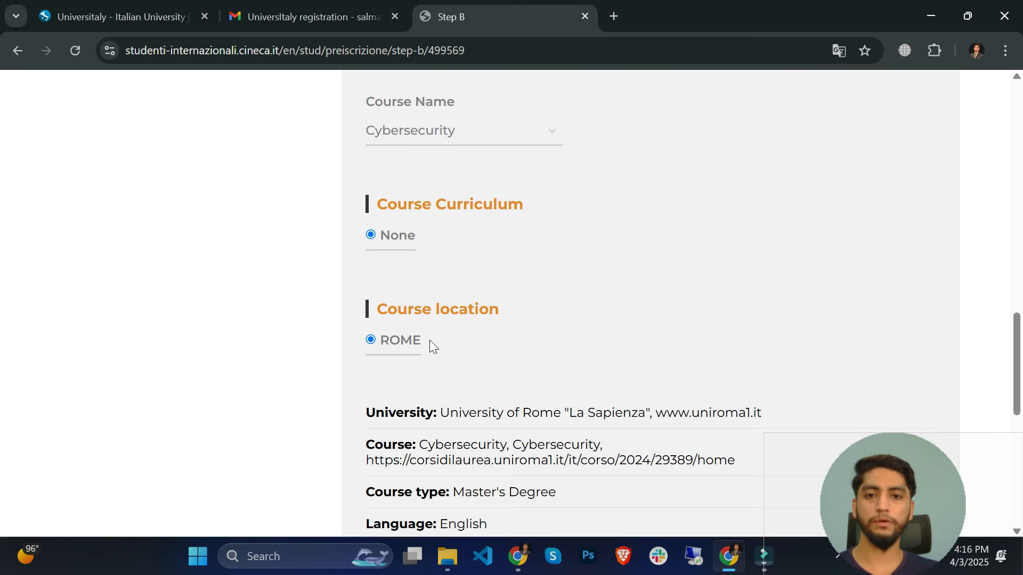
- Review the Sapienza Cybersecurity LM-66 R course summary, leaving the university account ID field empty
scroll(431, 342, down, 6)
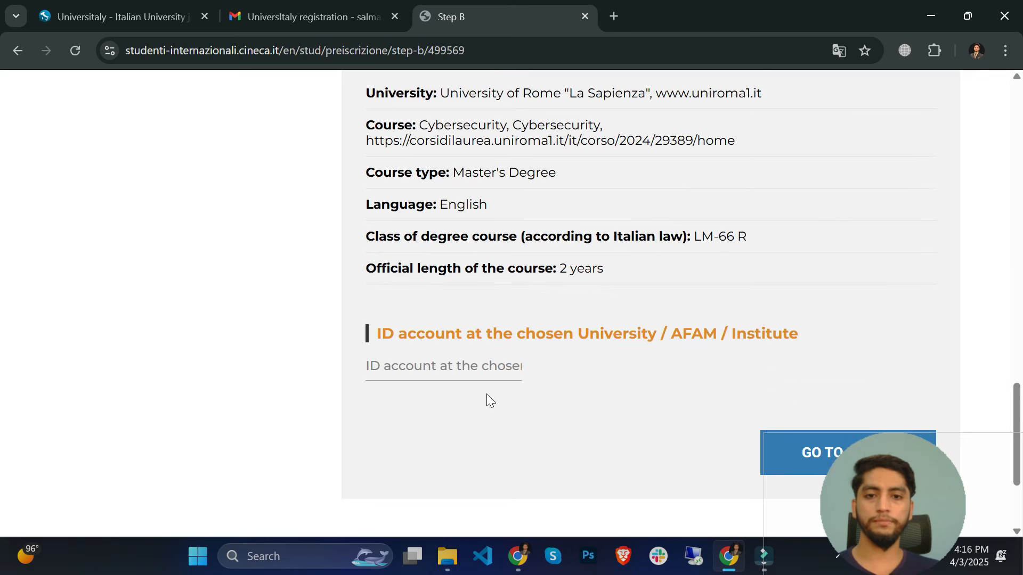
click(458, 372)
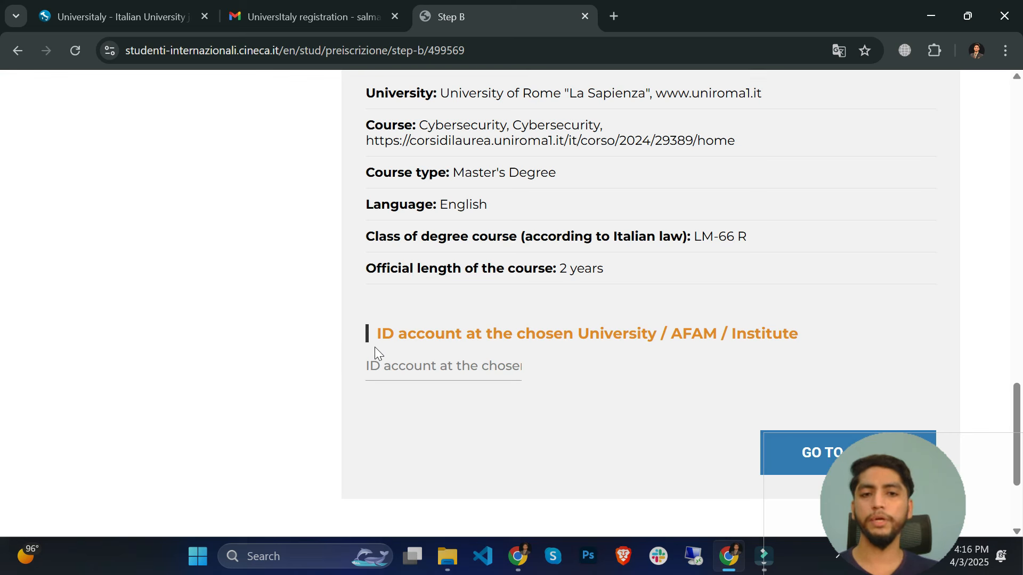
scroll(489, 386, up, 4)
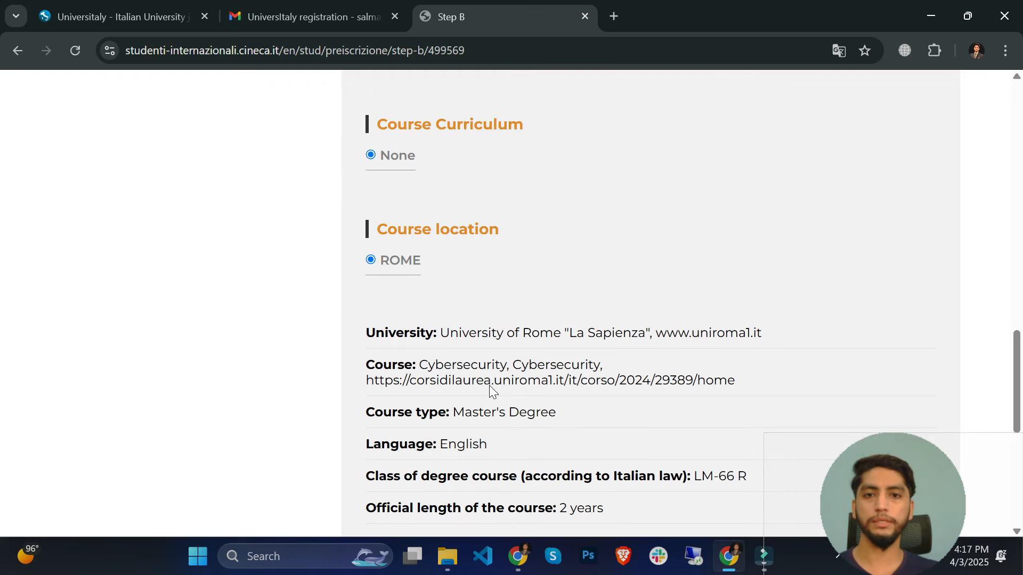
scroll(586, 373, down, 7)
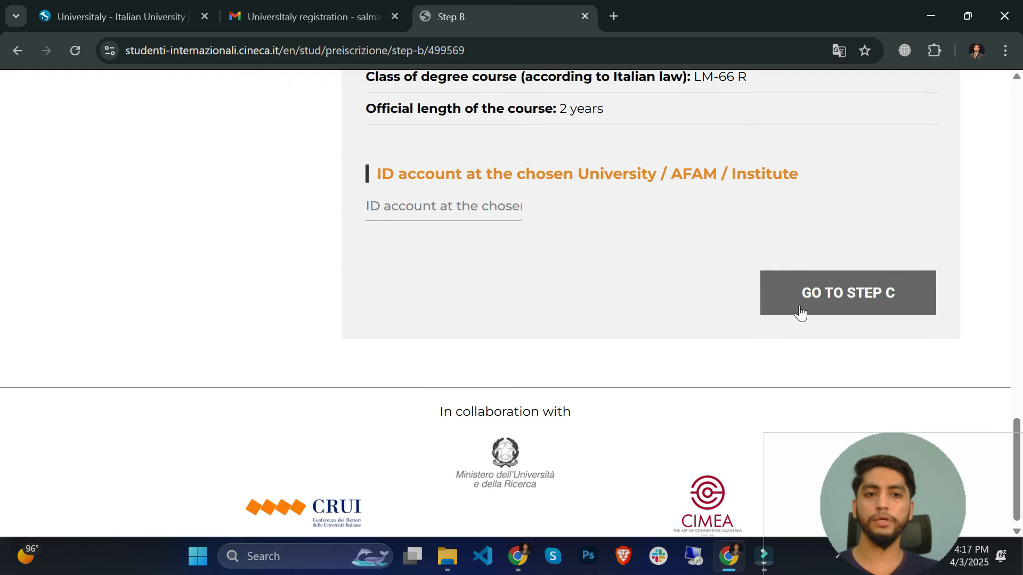
scroll(596, 305, up, 1)
scroll(596, 305, up, 15)
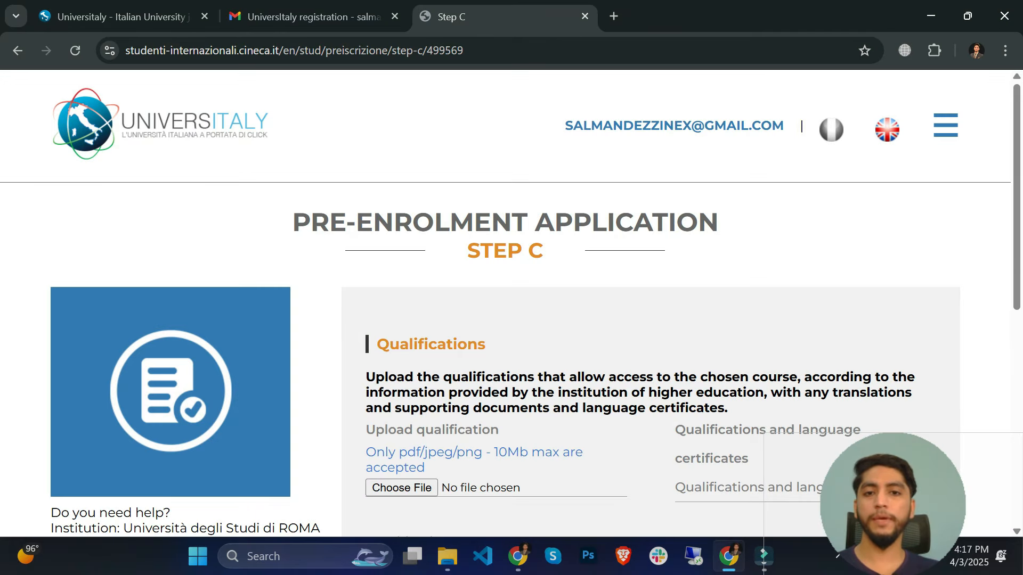
- On Step C, choose Final Diploma as the qualification type
triple_click(569, 256)
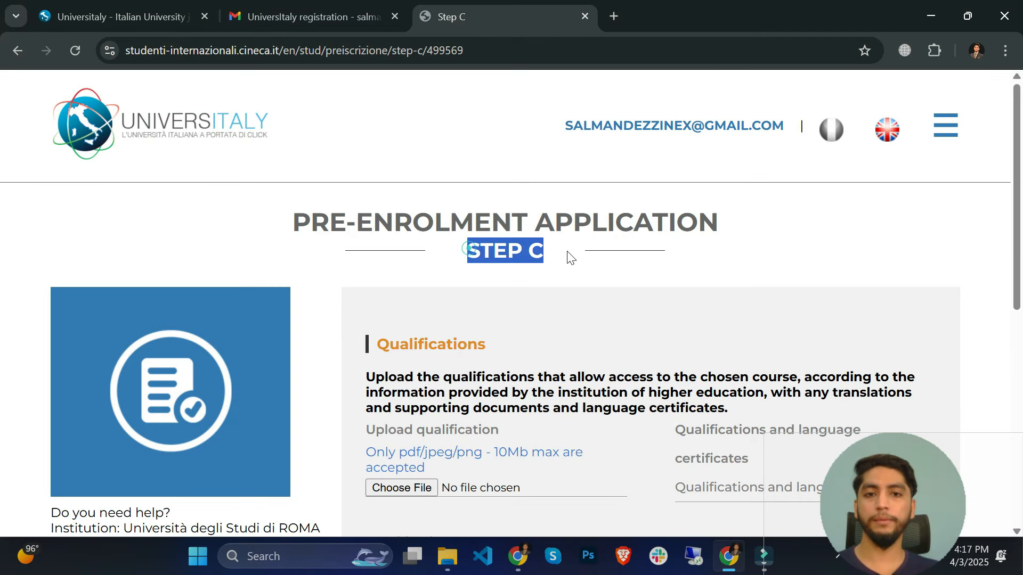
scroll(578, 271, down, 3)
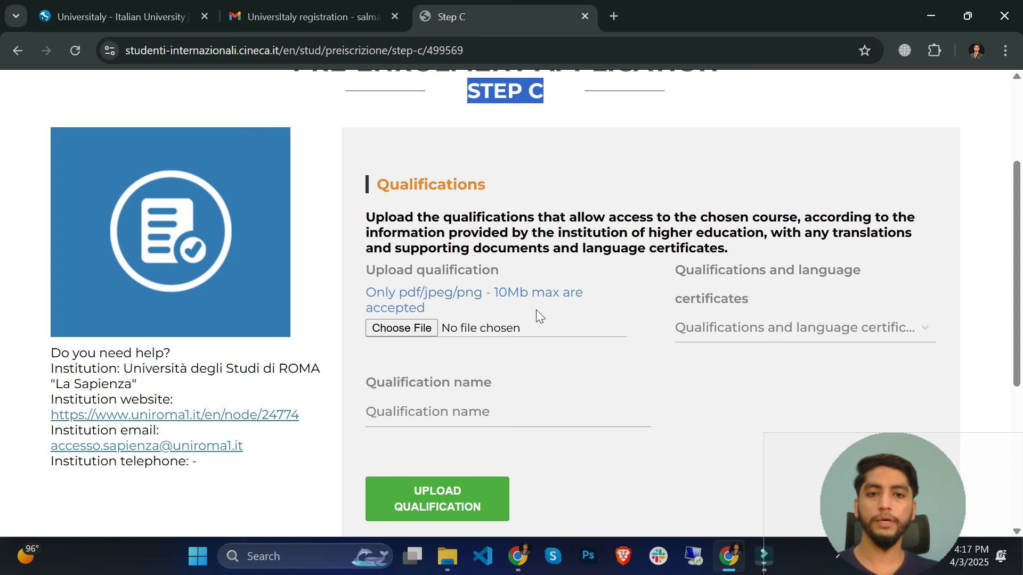
click(748, 331)
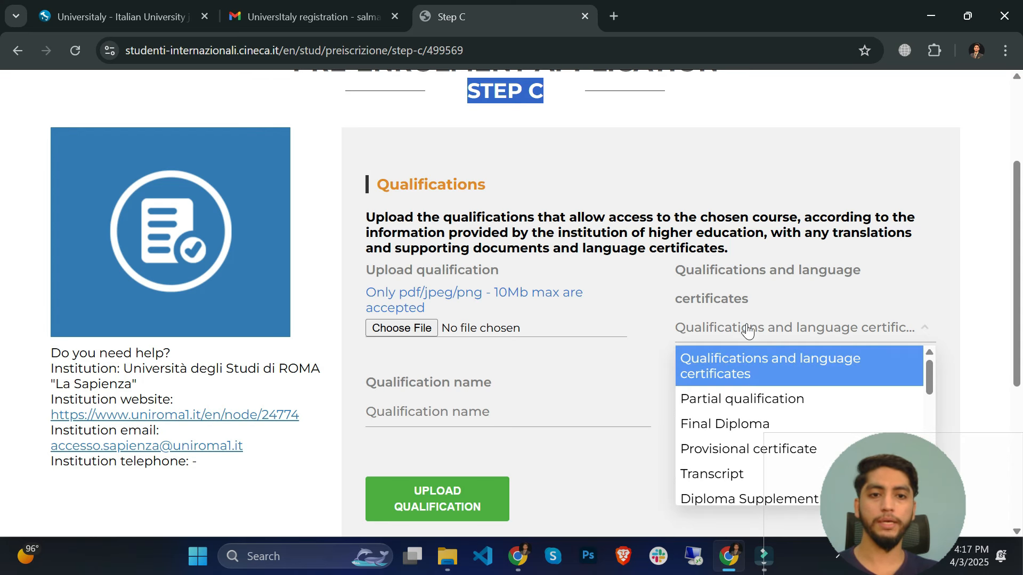
scroll(747, 281, down, 1)
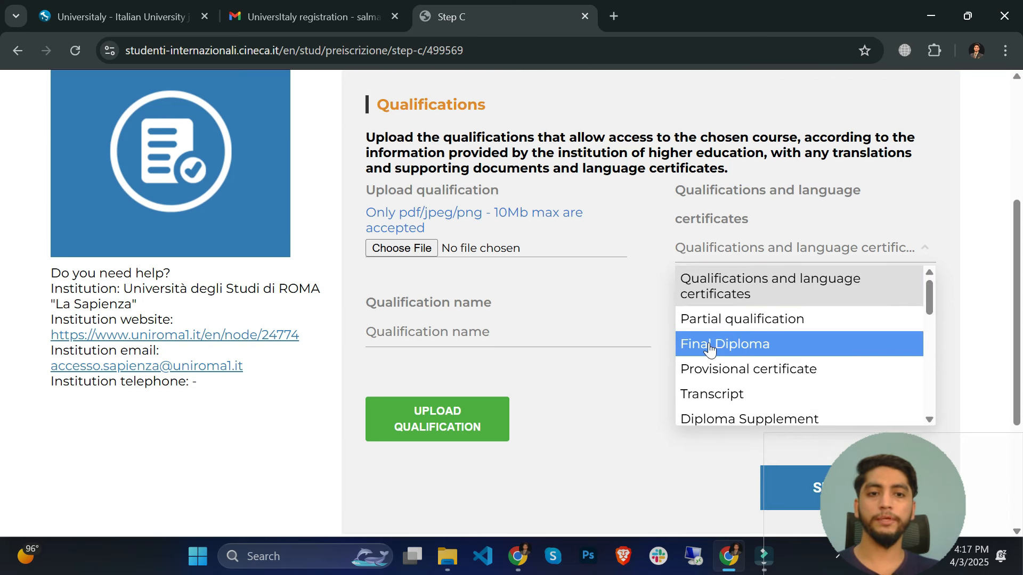
click(745, 346)
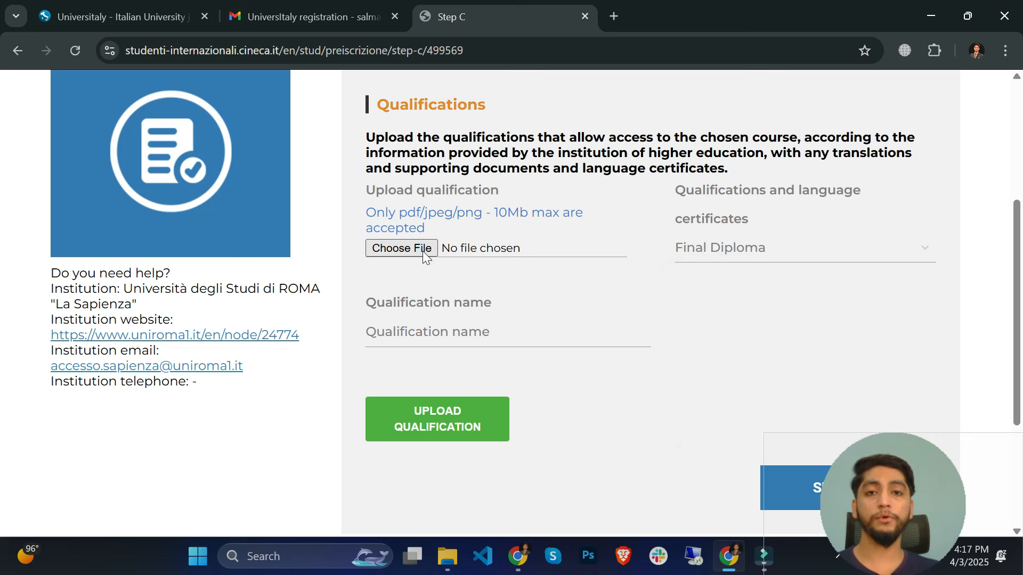
click(423, 251)
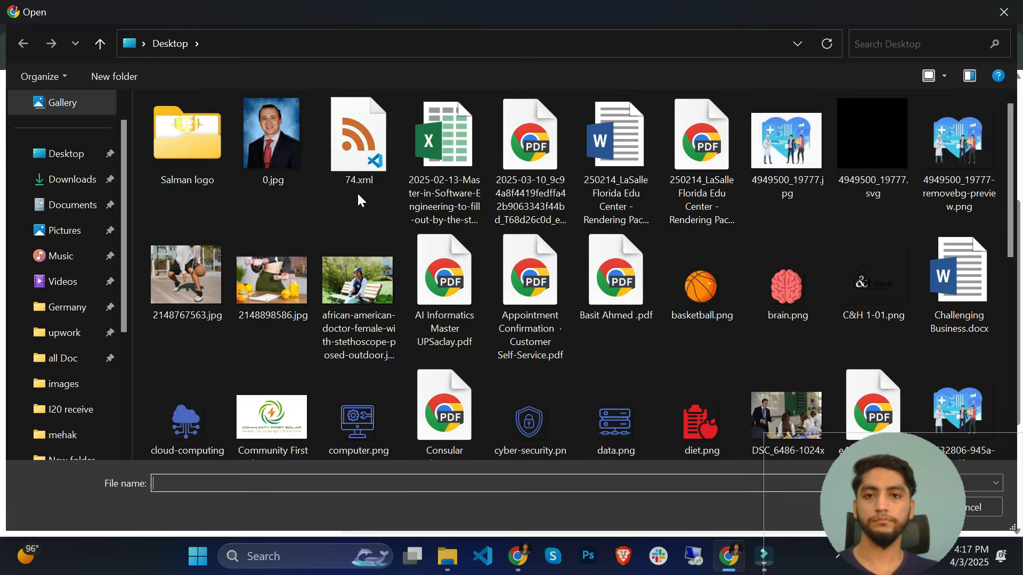
- Attach 0.jpg from the Desktop, name it 'BS Degree', and upload the qualification
double_click(292, 140)
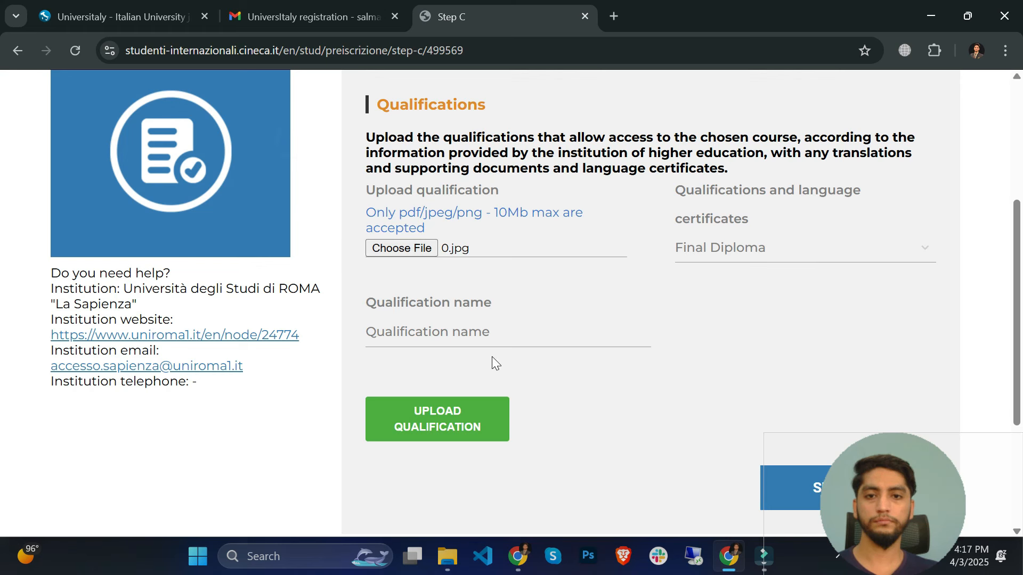
click(486, 336)
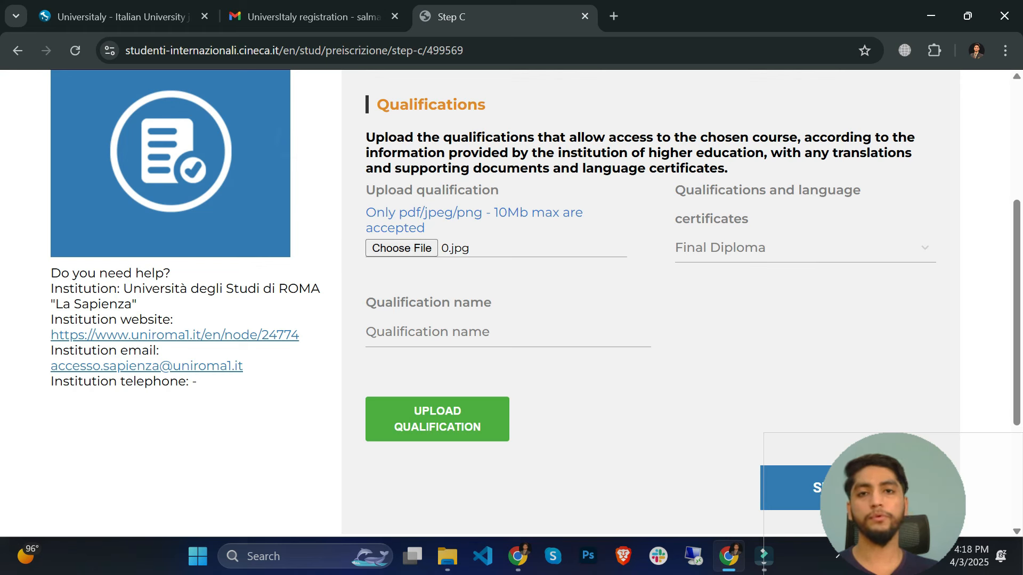
text(BS)
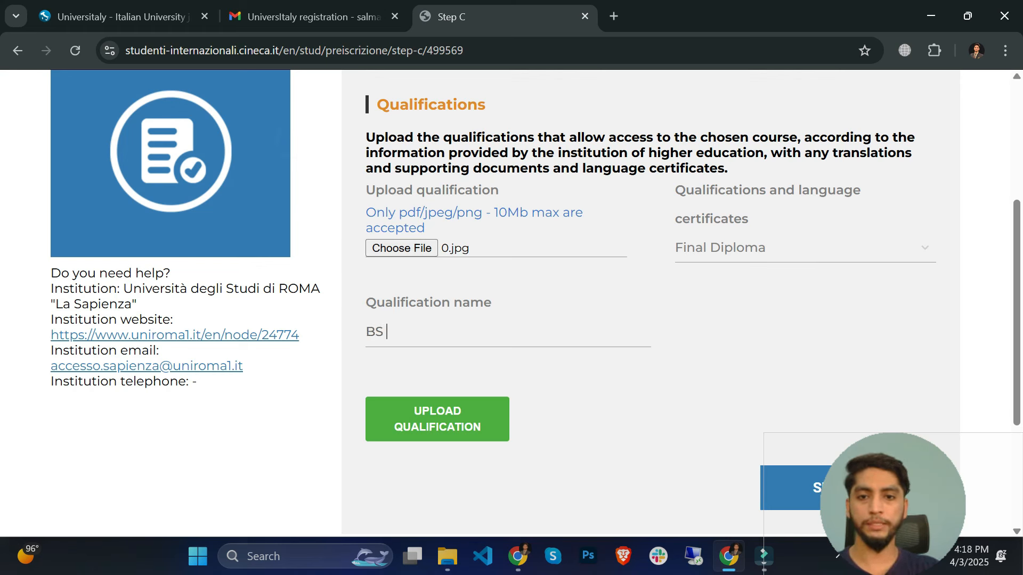
text( Gr)
key(BackSpace)
key(BackSpace)
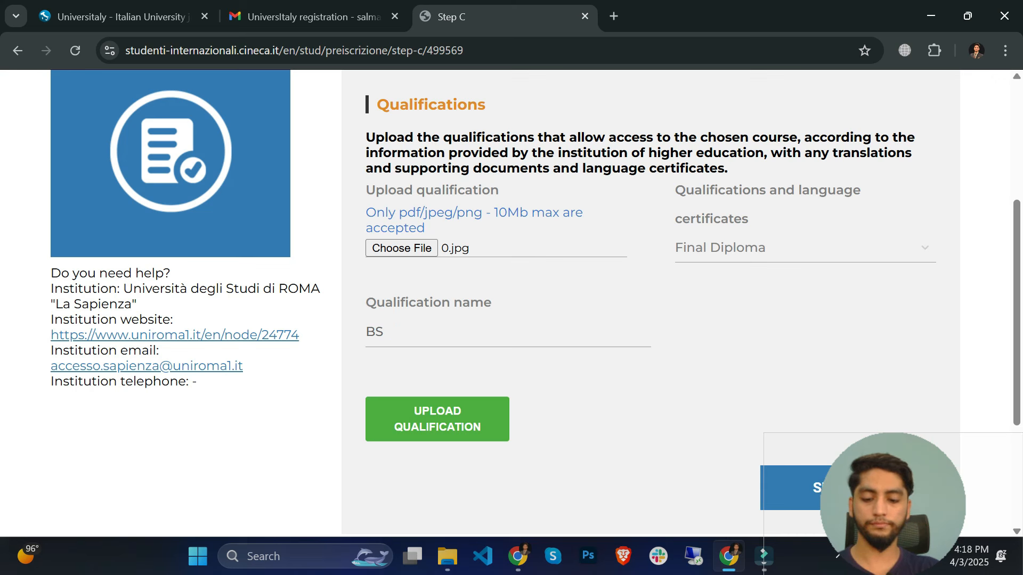
text(Degree)
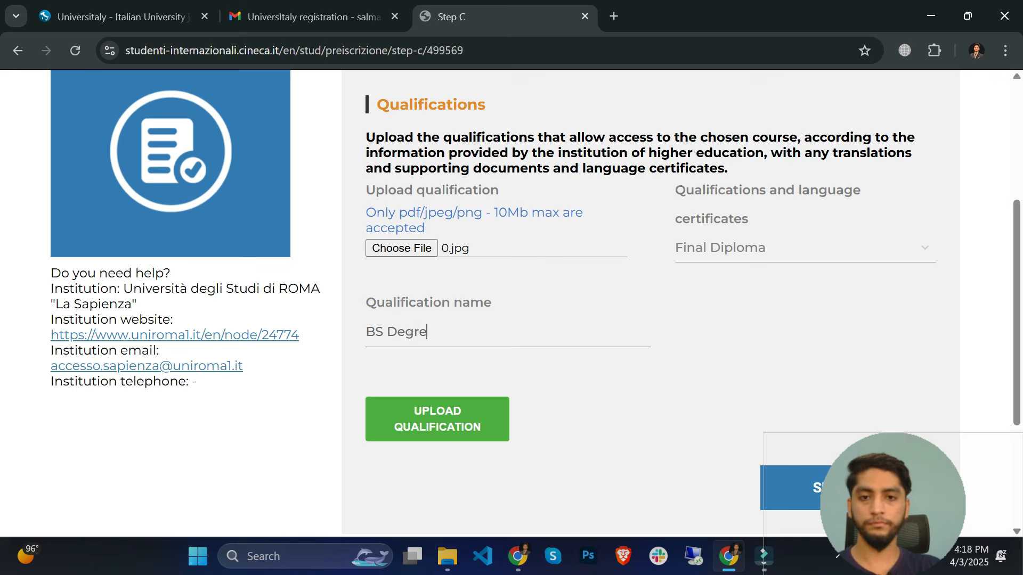
click(445, 439)
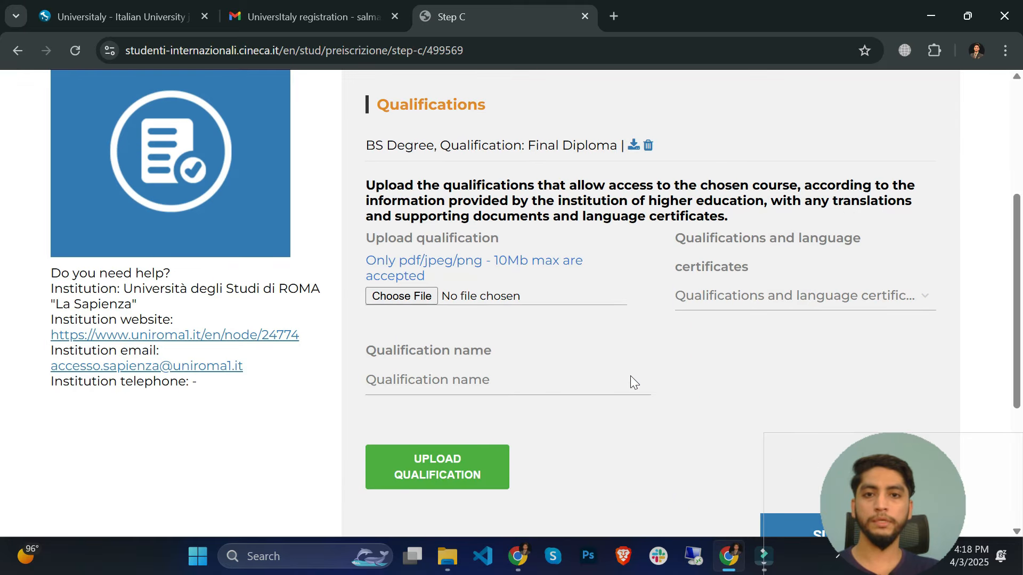
- Check the new 'BS Degree, Qualification: Final Diploma' entry in the uploaded list
drag(365, 145, 610, 145)
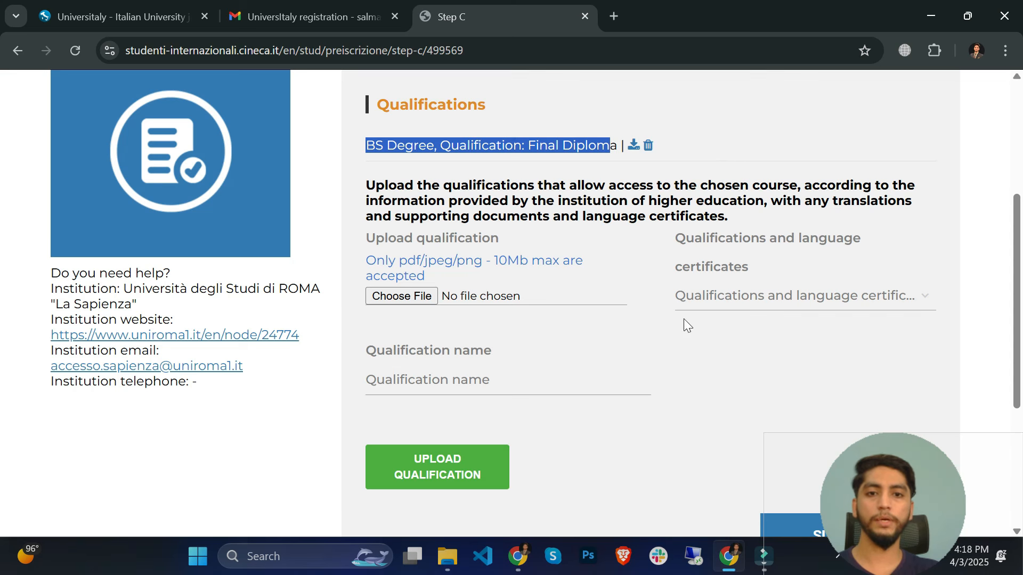
- Browse the qualification type options, then close the list with no type chosen
click(715, 297)
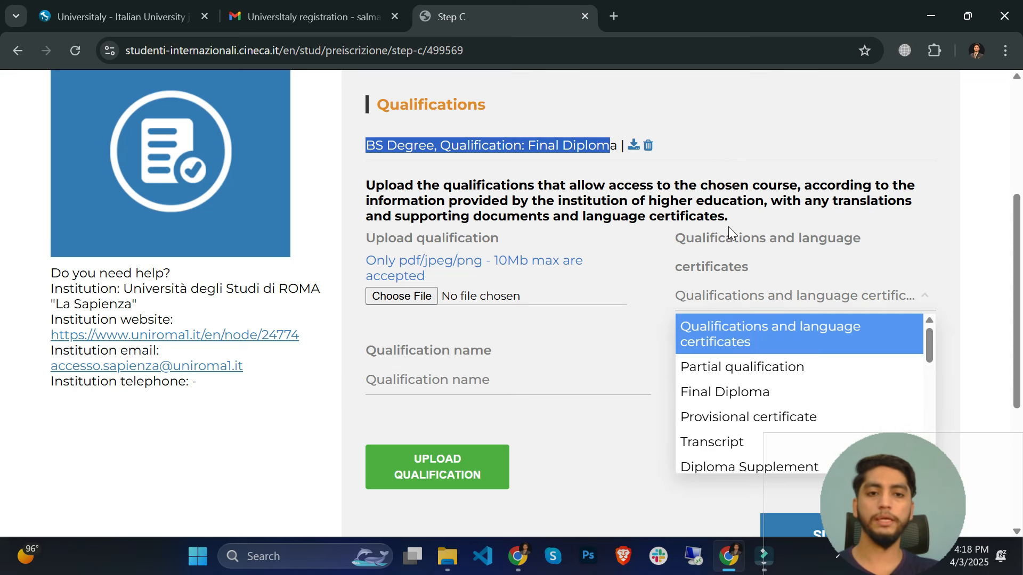
scroll(729, 232, down, 1)
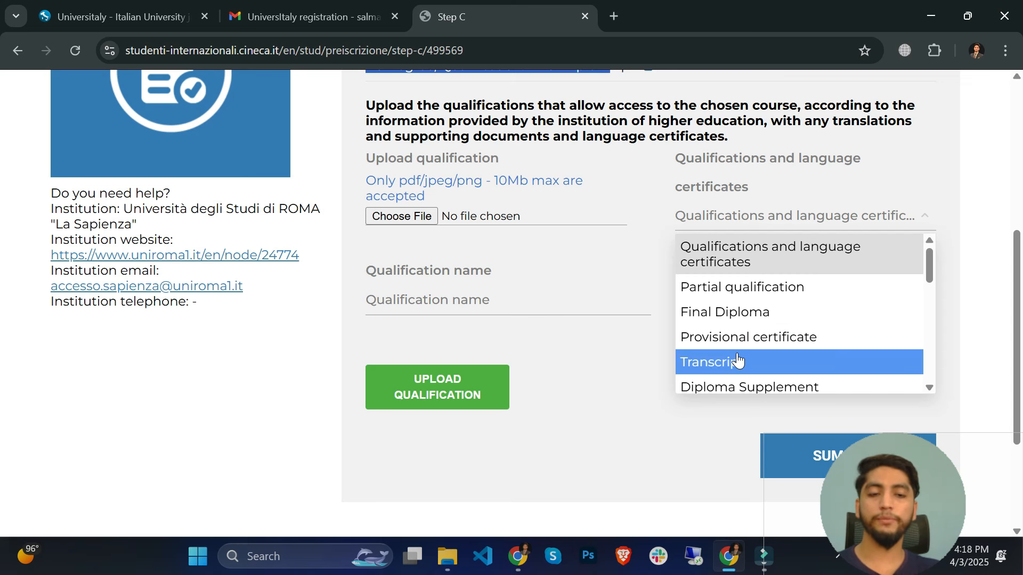
scroll(737, 358, down, 1)
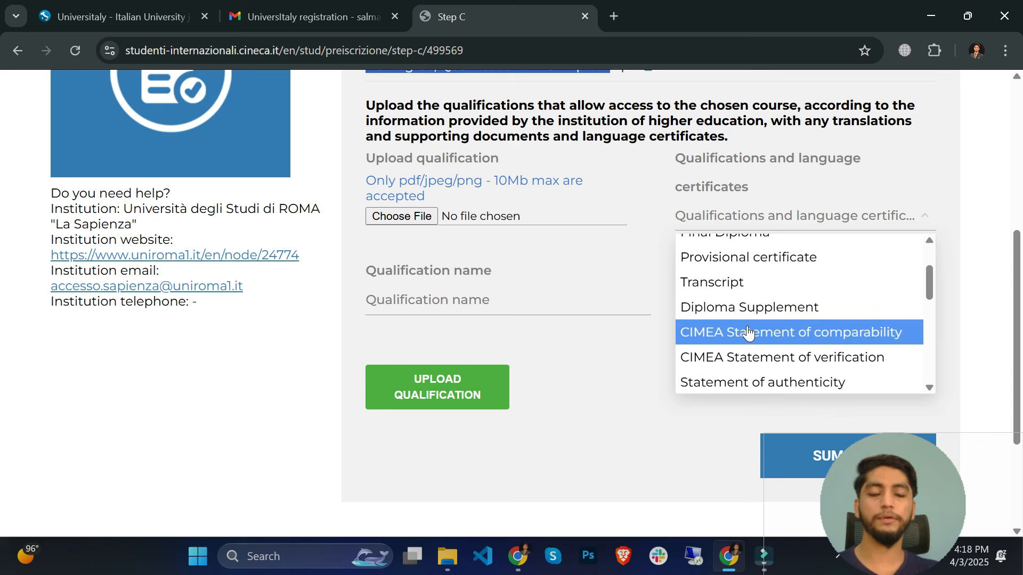
scroll(751, 331, down, 1)
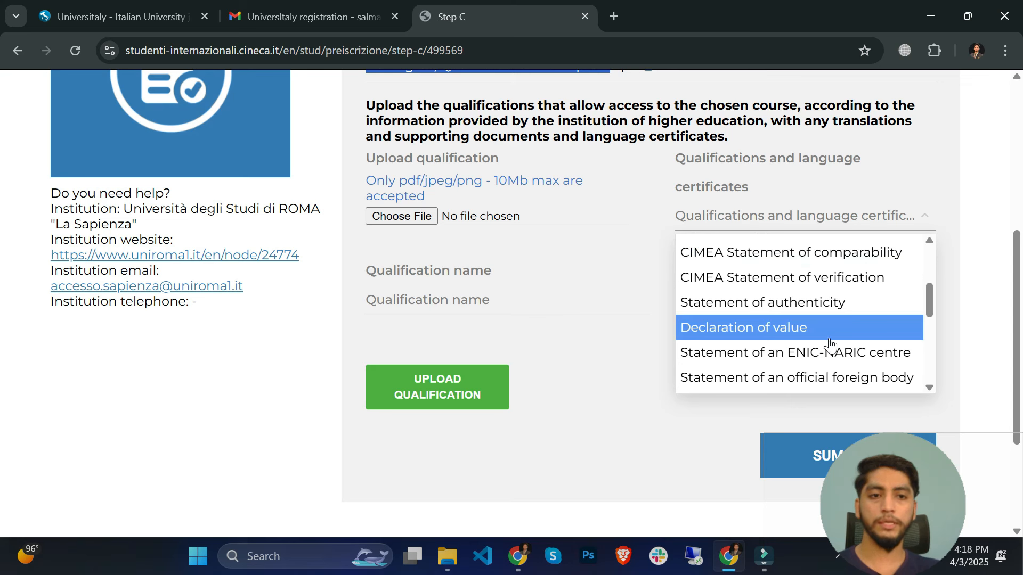
scroll(832, 341, down, 1)
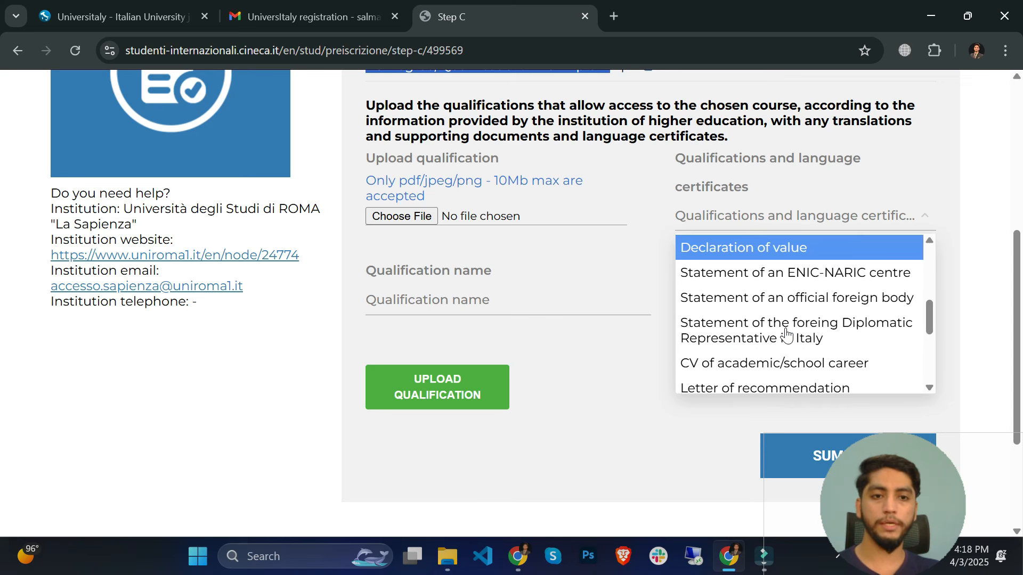
scroll(804, 355, down, 1)
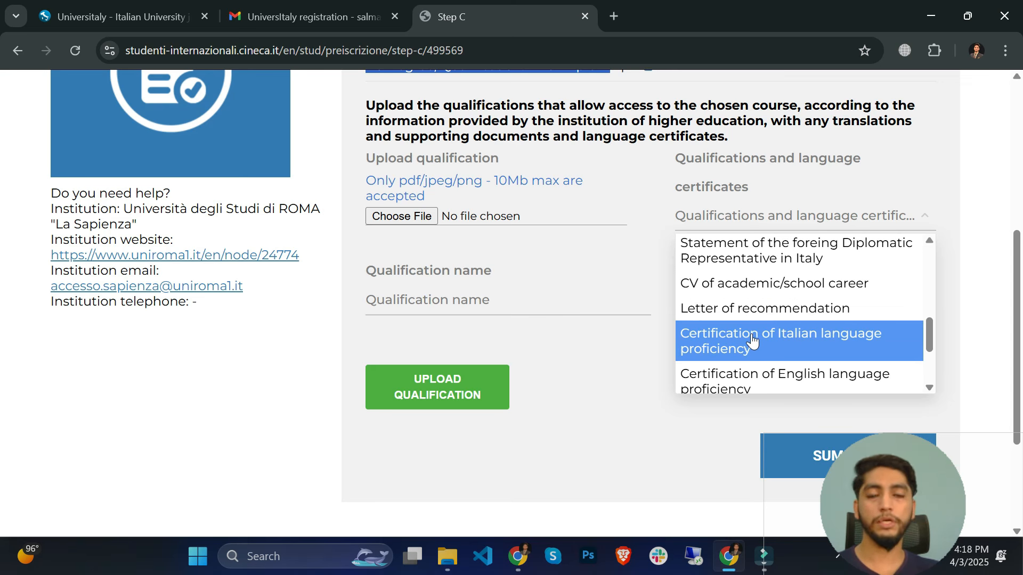
scroll(749, 338, down, 2)
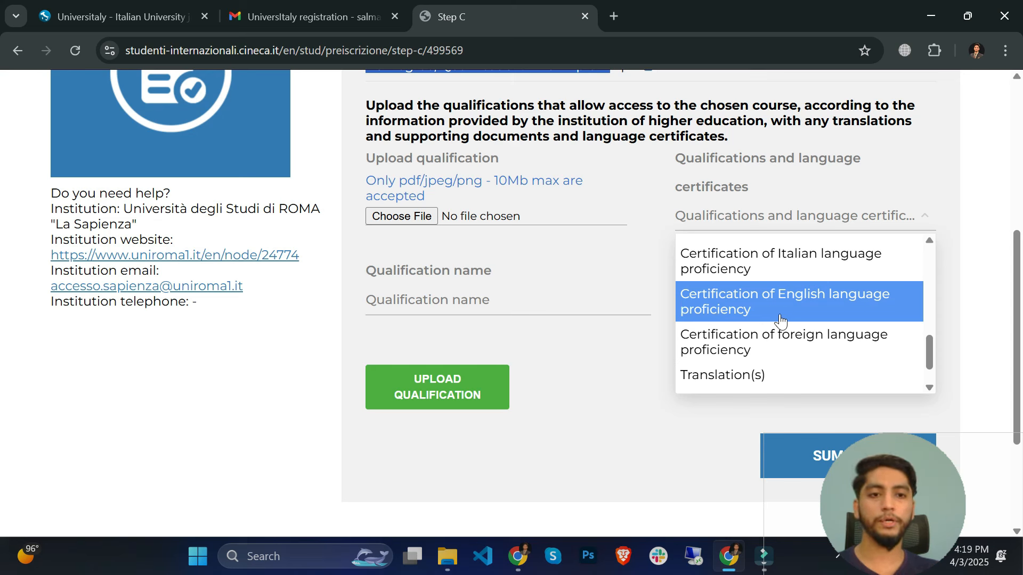
scroll(800, 352, down, 1)
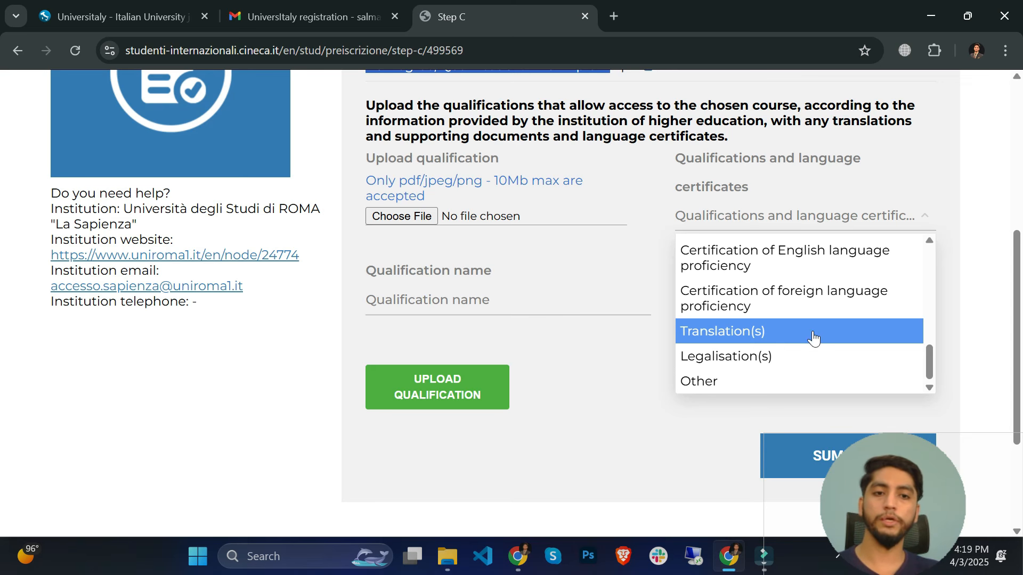
scroll(797, 360, down, 2)
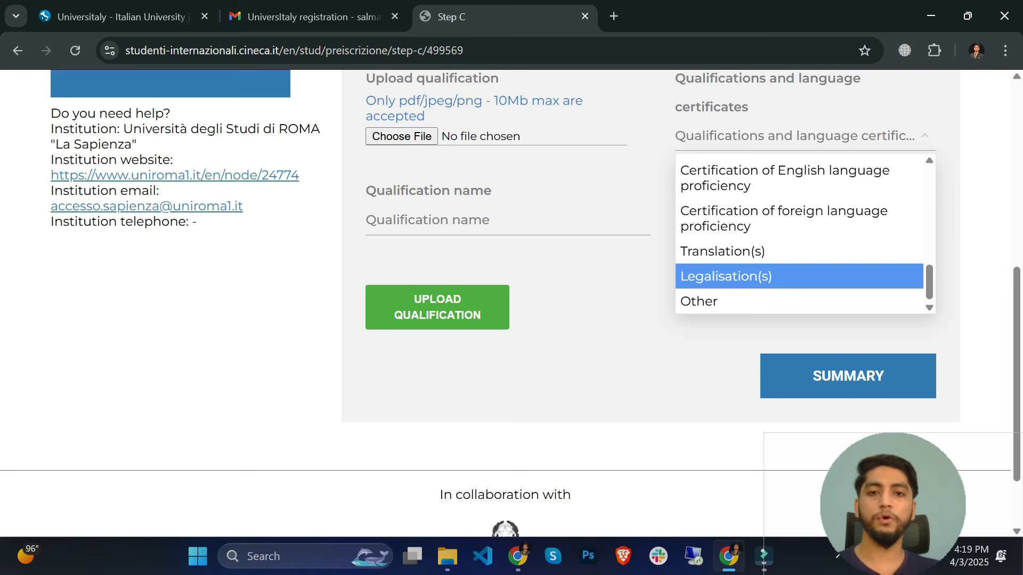
click(566, 276)
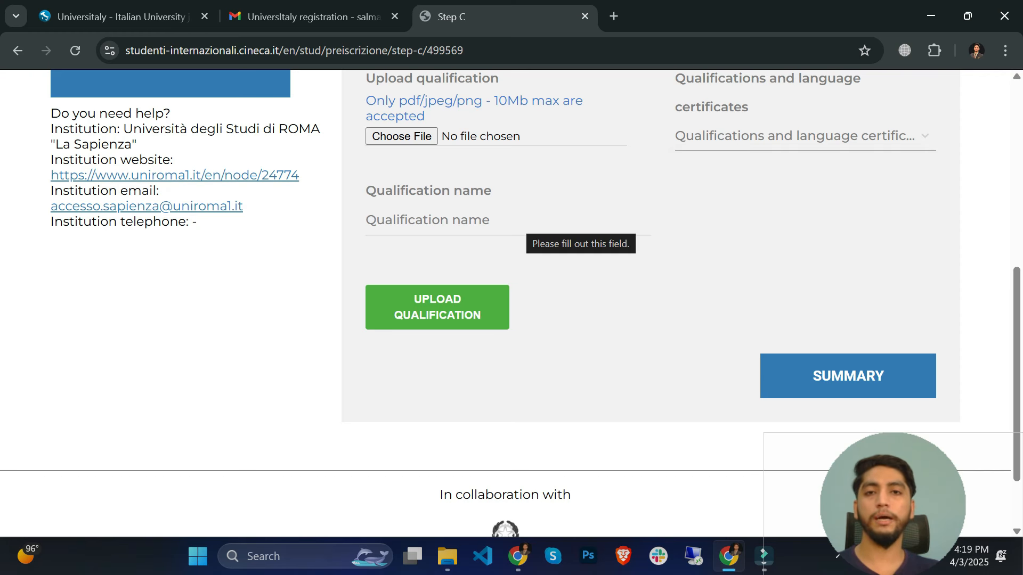
scroll(606, 285, up, 1)
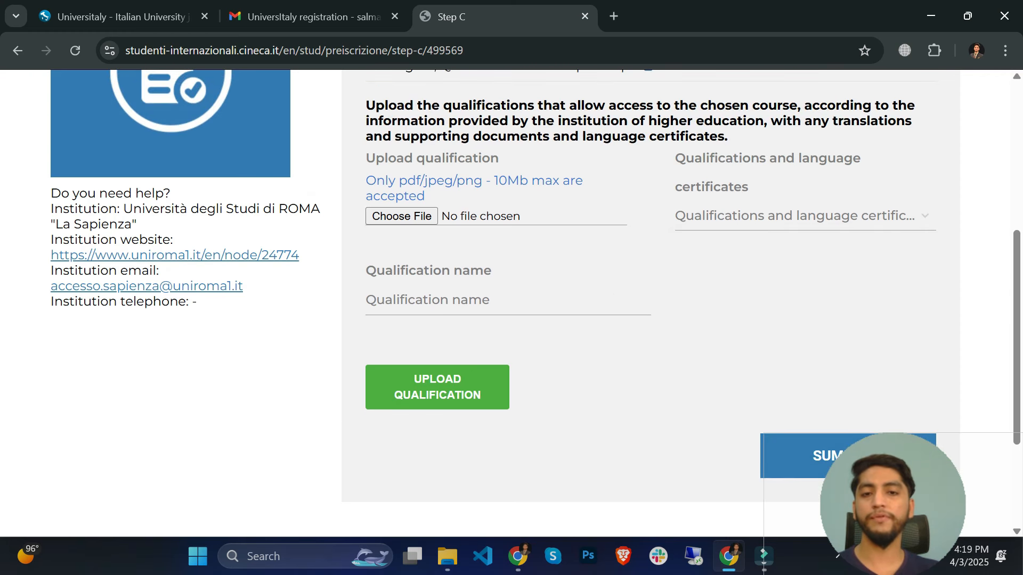
click(458, 298)
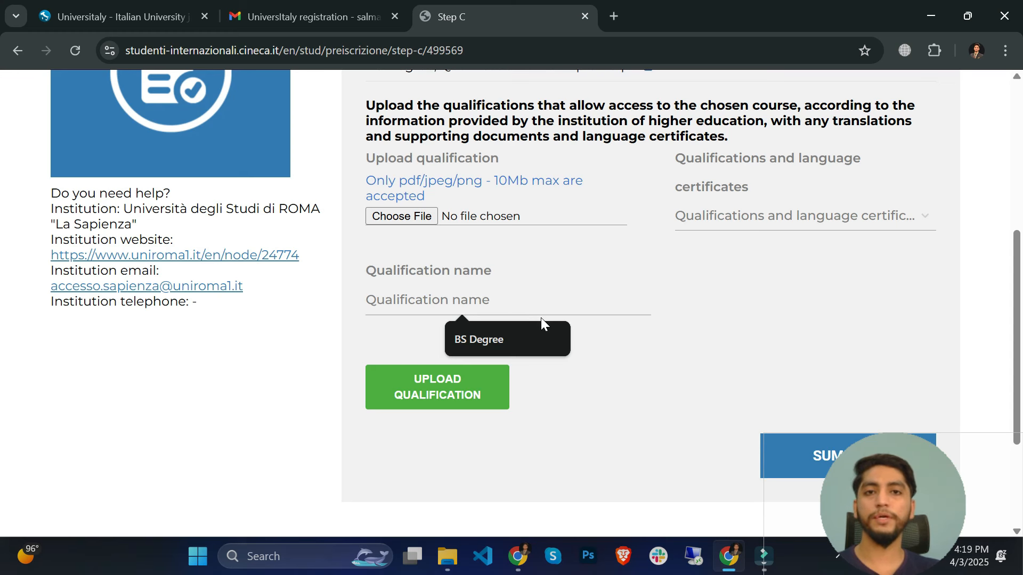
scroll(602, 360, down, 2)
scroll(598, 361, down, 1)
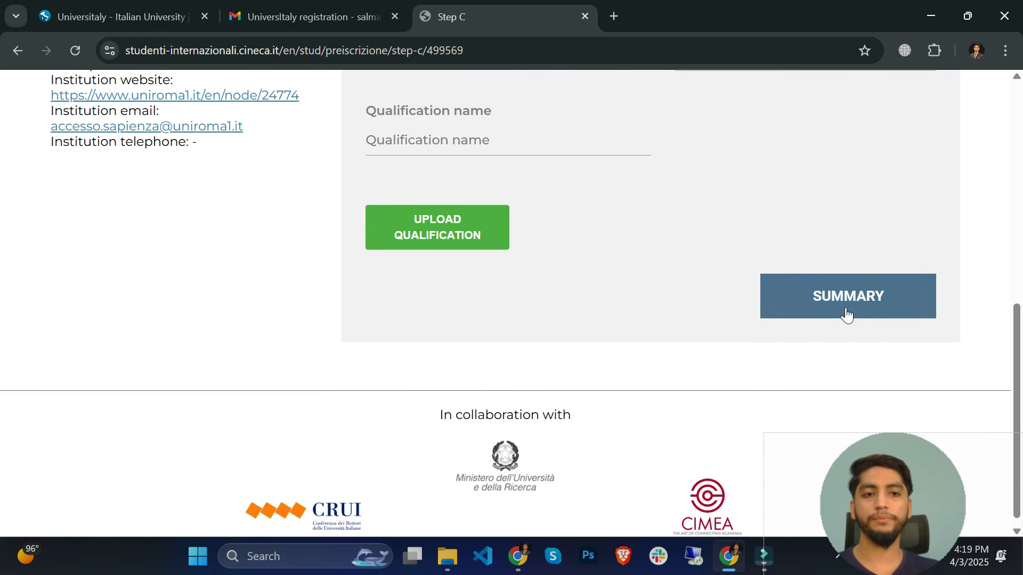
scroll(573, 321, up, 4)
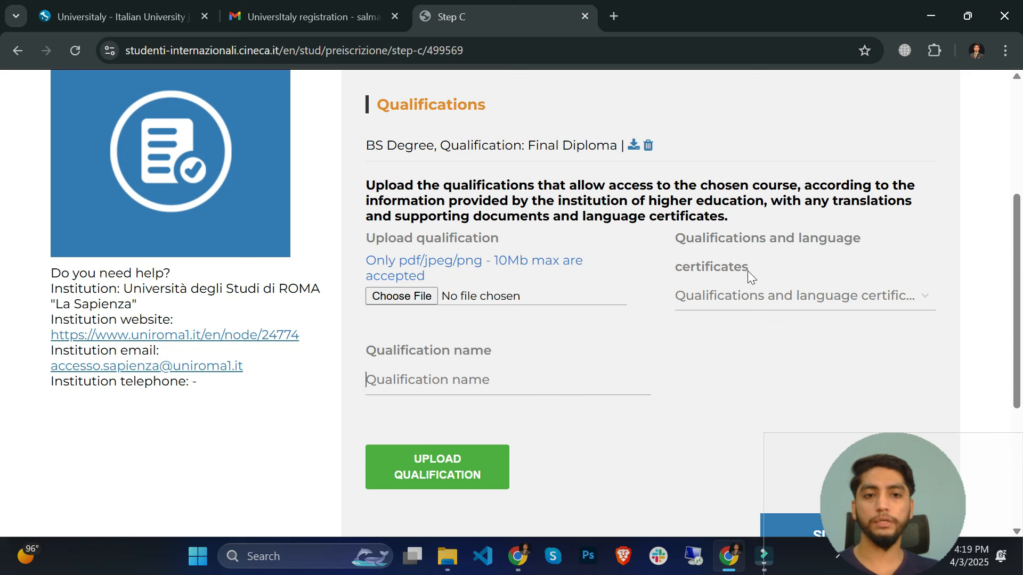
- Upload 0.jpg as a Transcript-type qualification named 'BS Transcript'
click(728, 301)
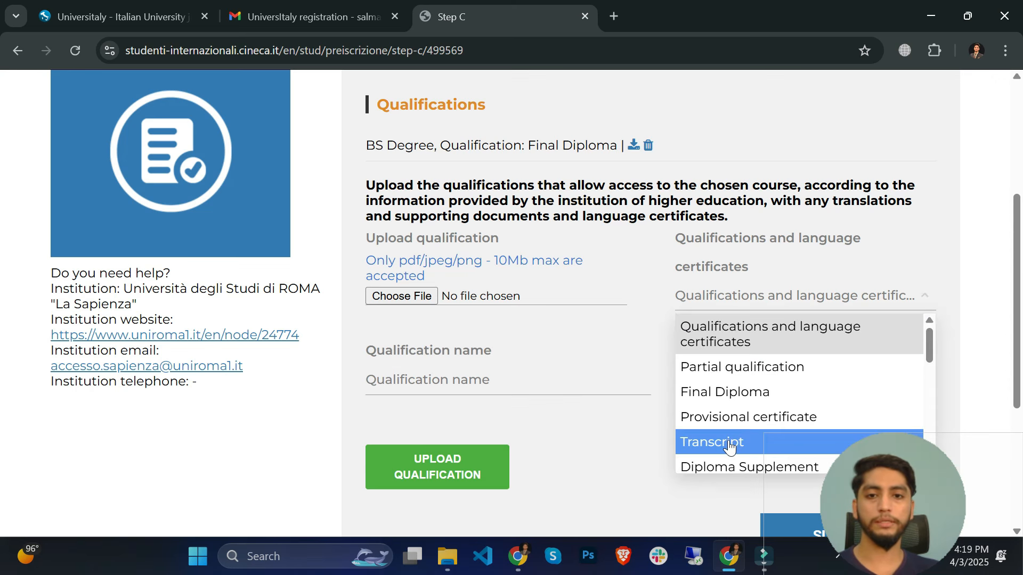
click(710, 441)
click(471, 352)
text(B)
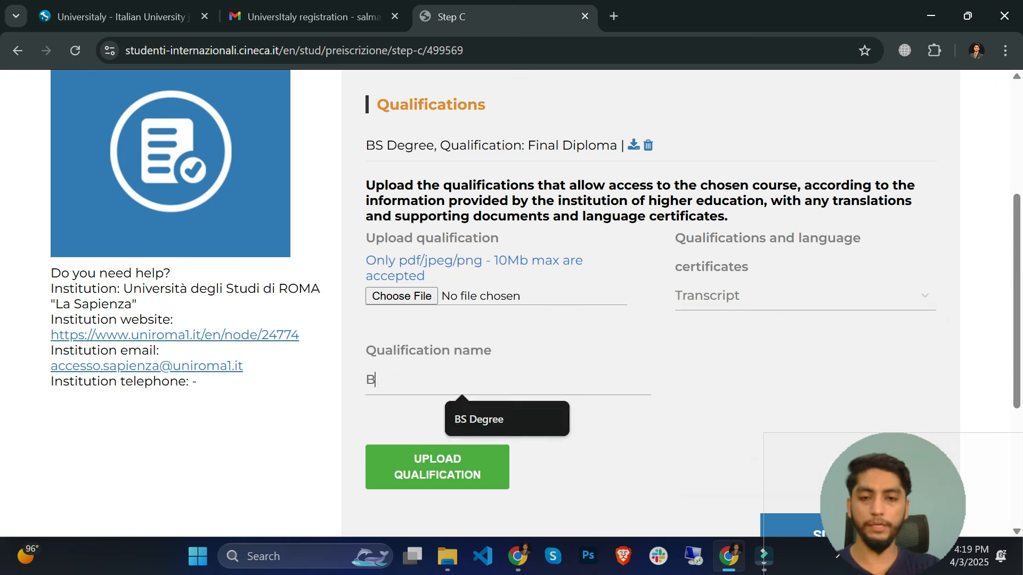
text(S TA)
key(BackSpace)
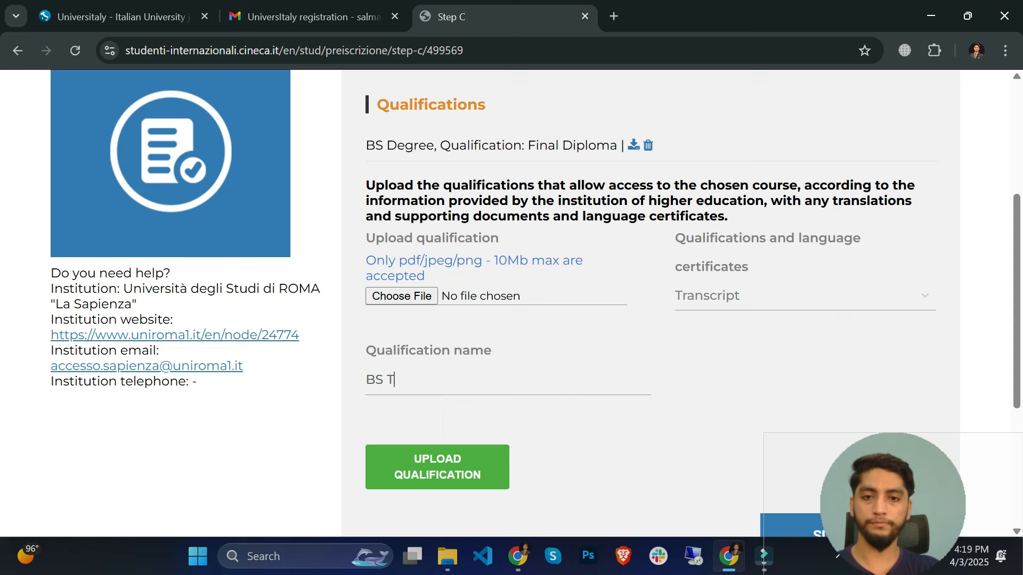
text(ransc)
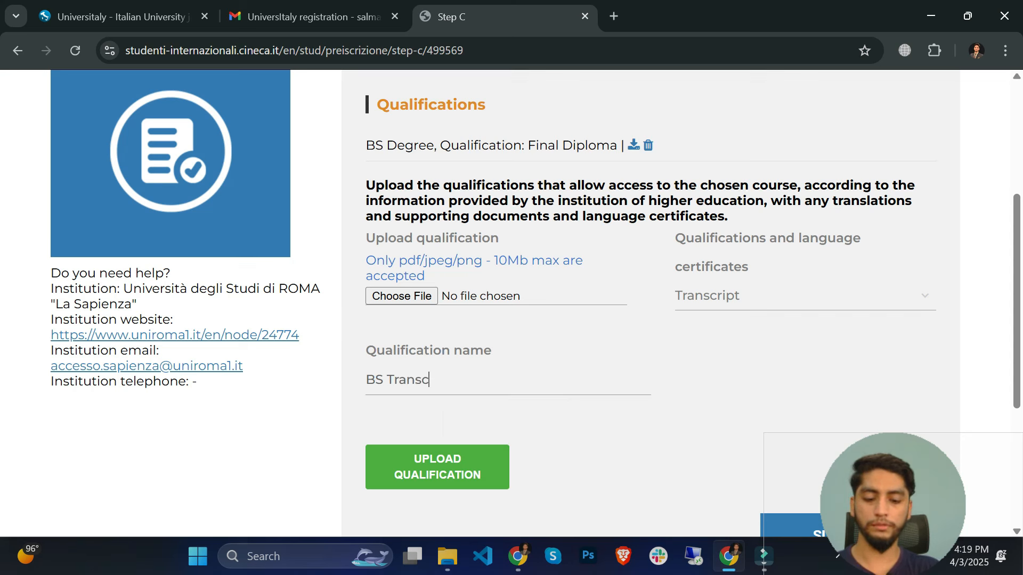
text(ript)
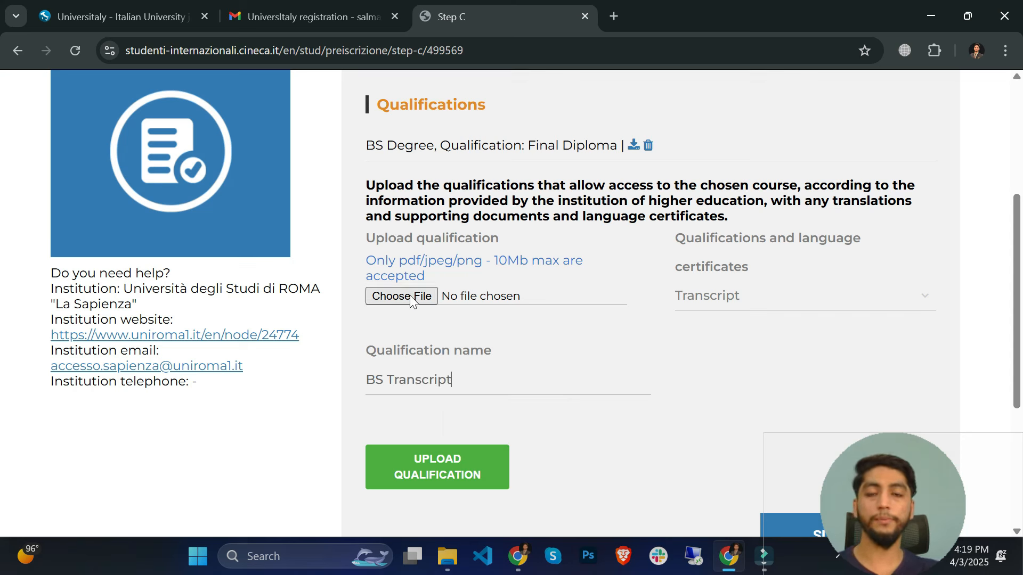
click(410, 299)
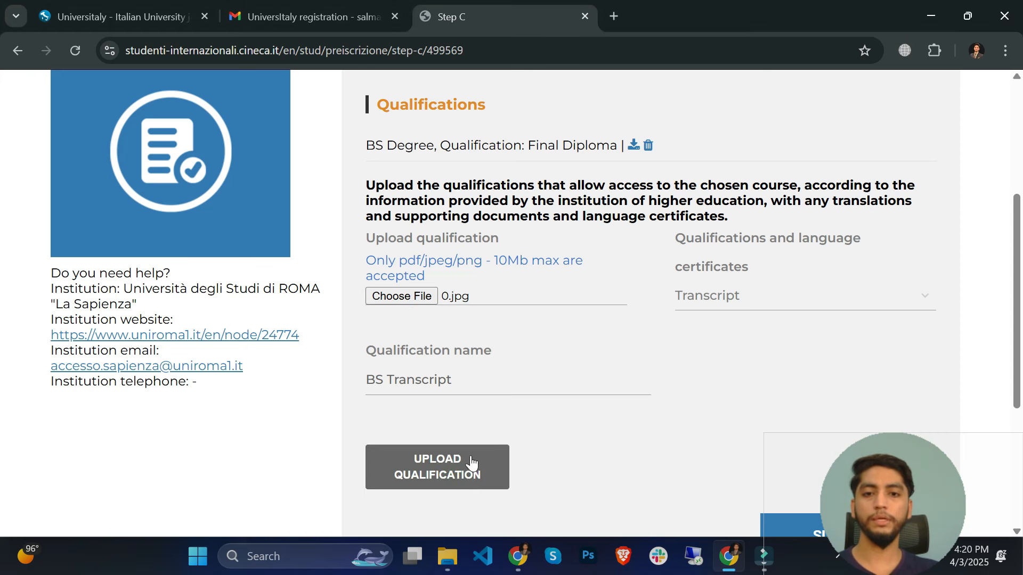
click(429, 474)
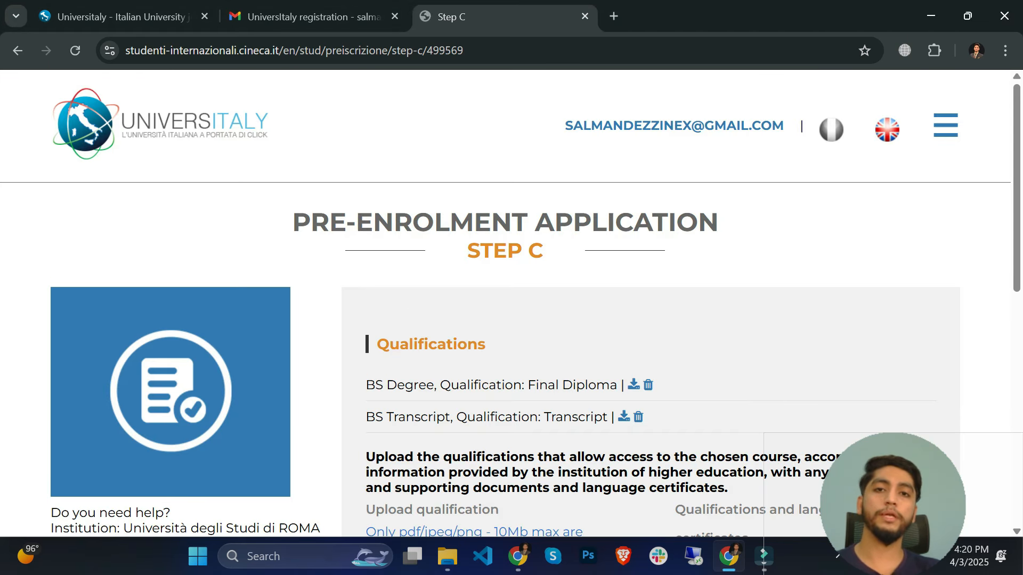
- Select Other as the next qualification's type
scroll(490, 519, down, 3)
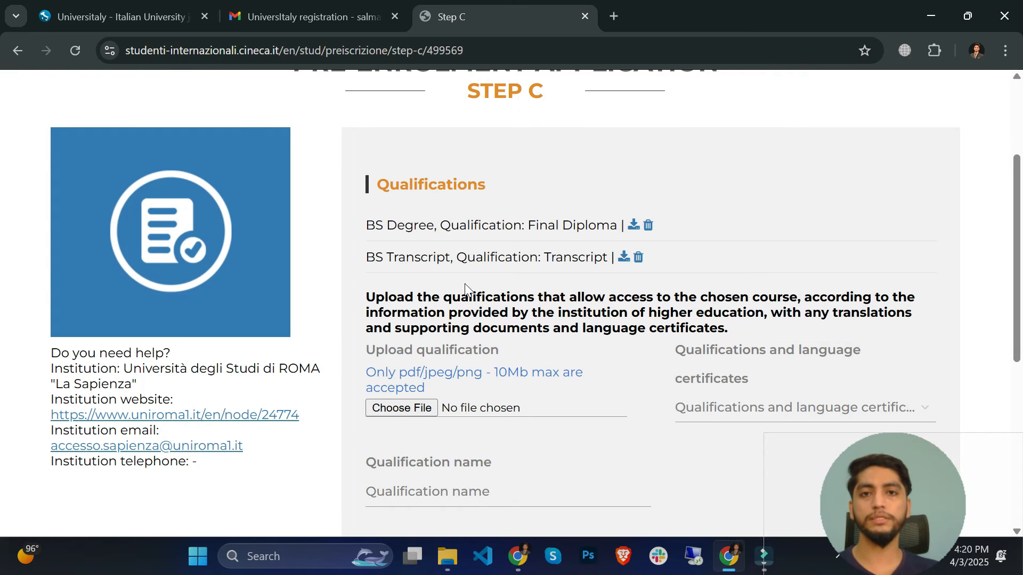
scroll(466, 286, down, 3)
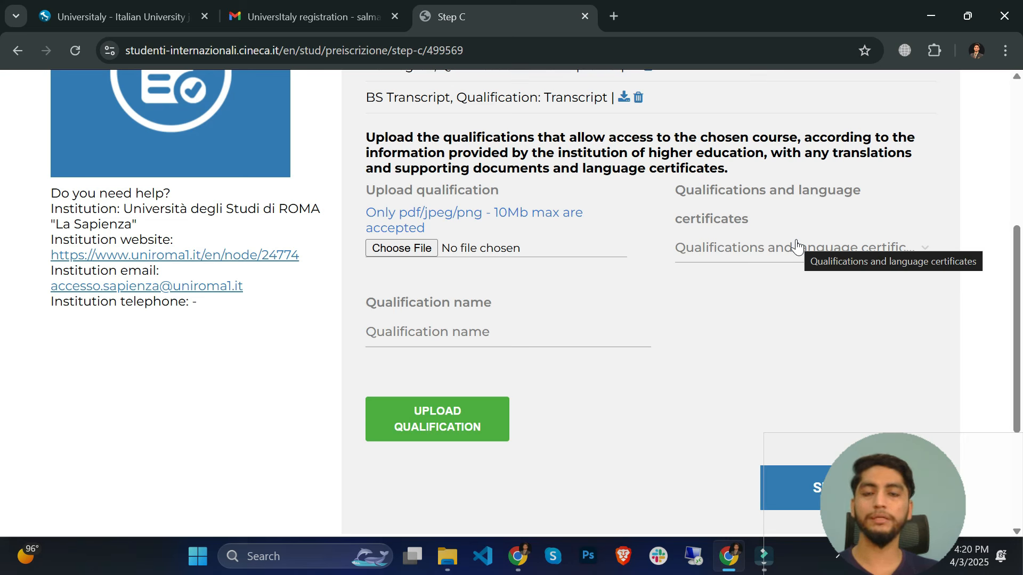
click(796, 247)
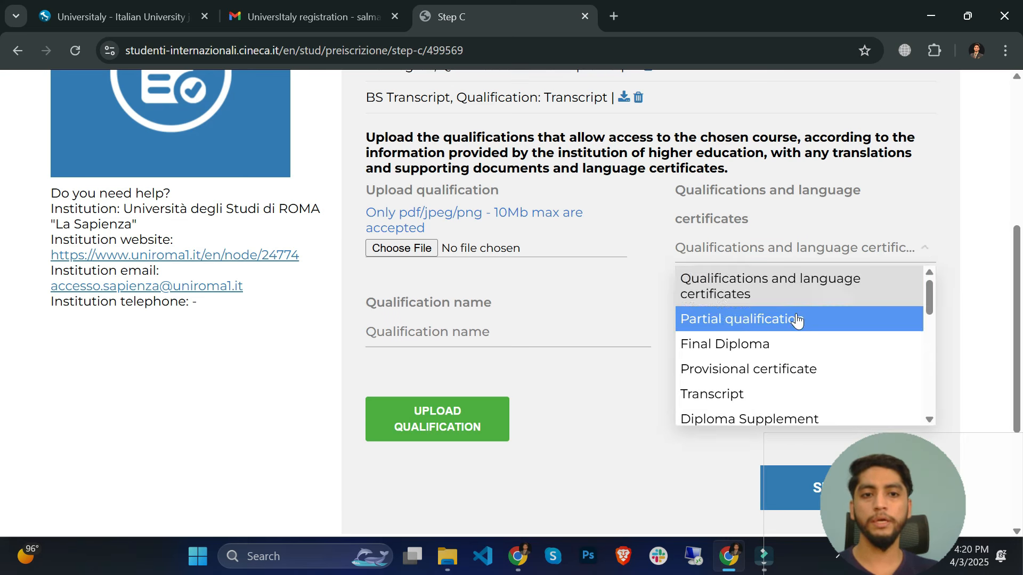
scroll(797, 323, down, 1)
scroll(776, 373, down, 4)
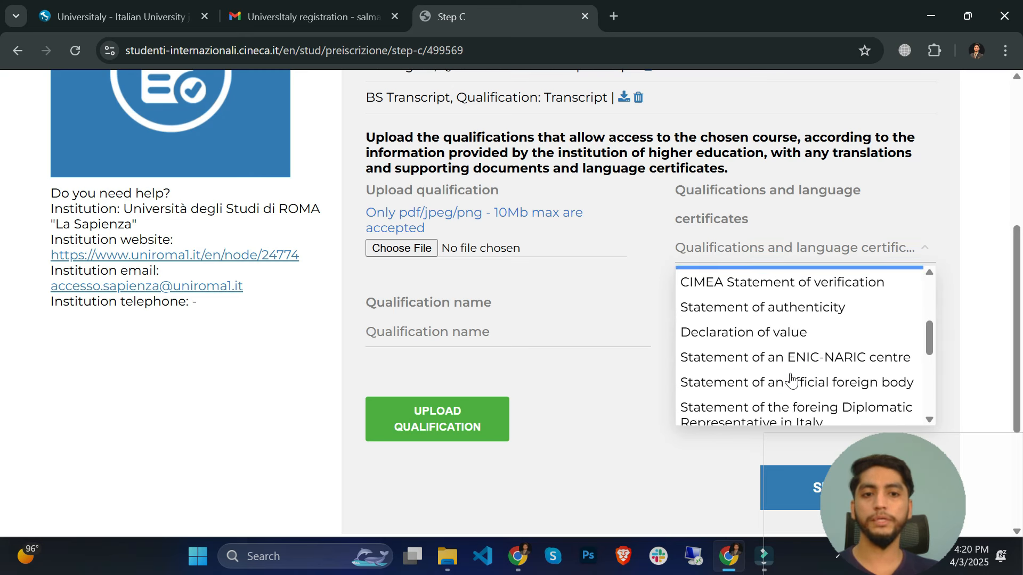
scroll(801, 357, down, 4)
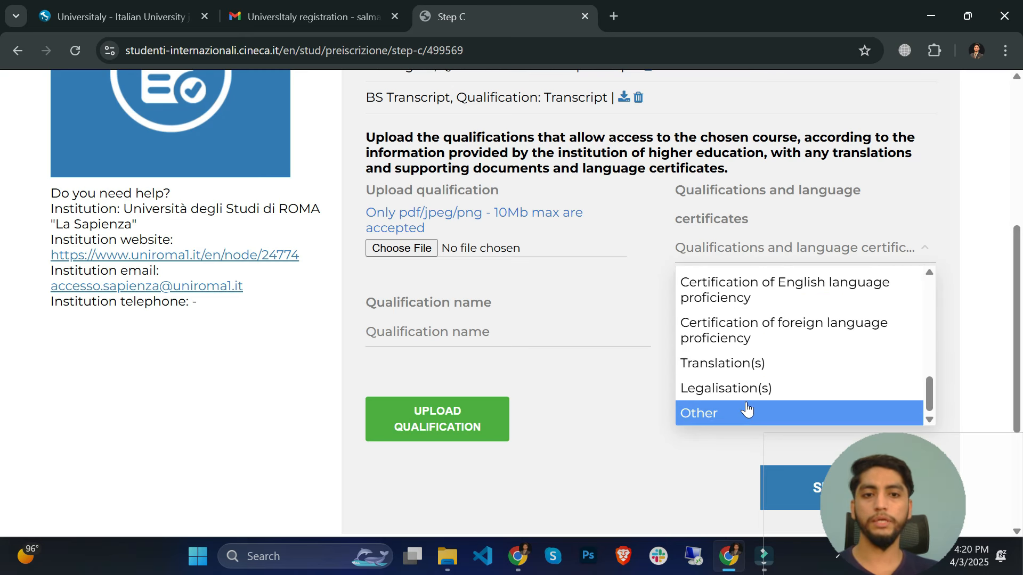
click(749, 413)
- Leave the qualification name blank, dismissing the suggested names
click(418, 329)
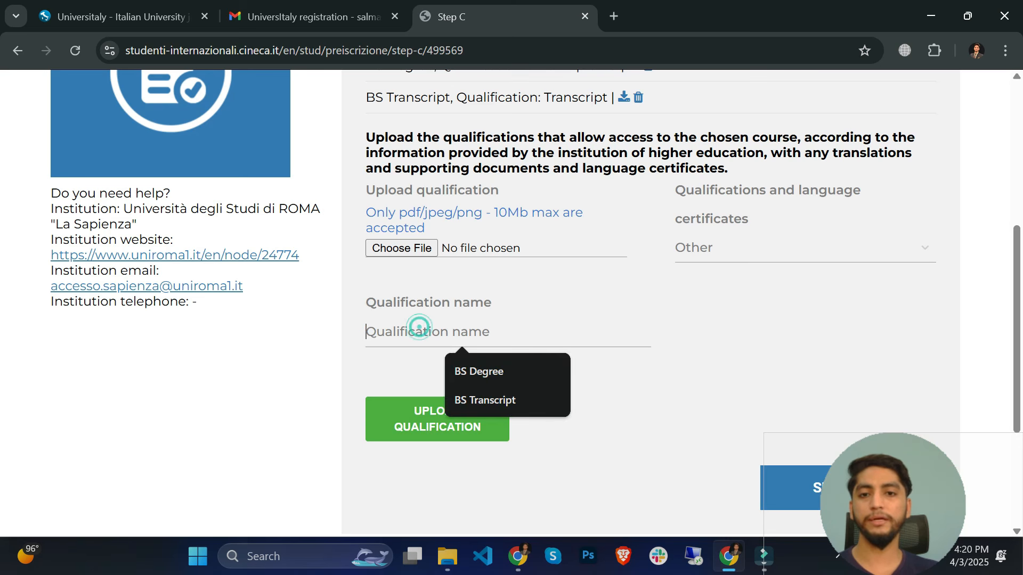
click(567, 479)
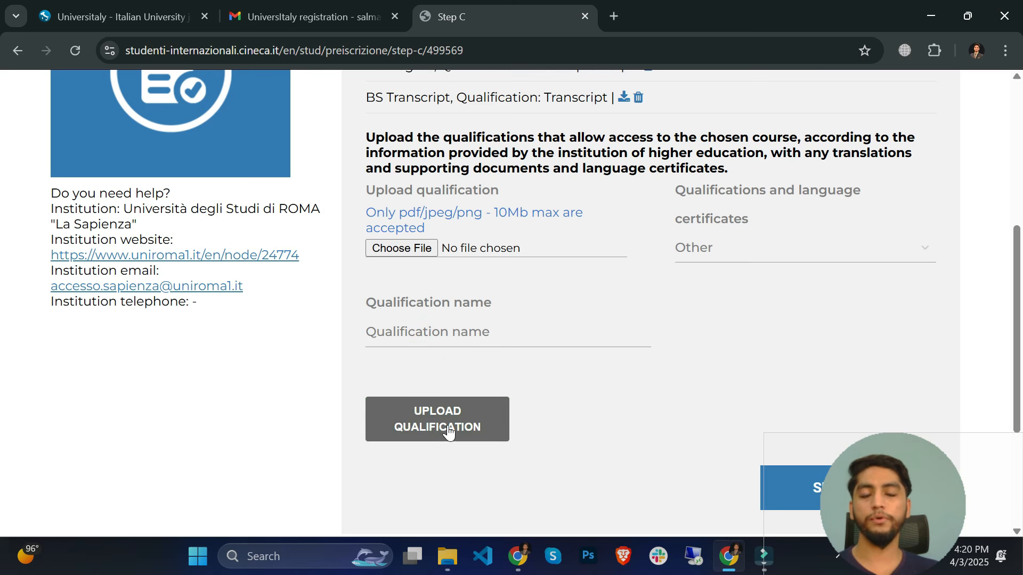
scroll(610, 374, up, 3)
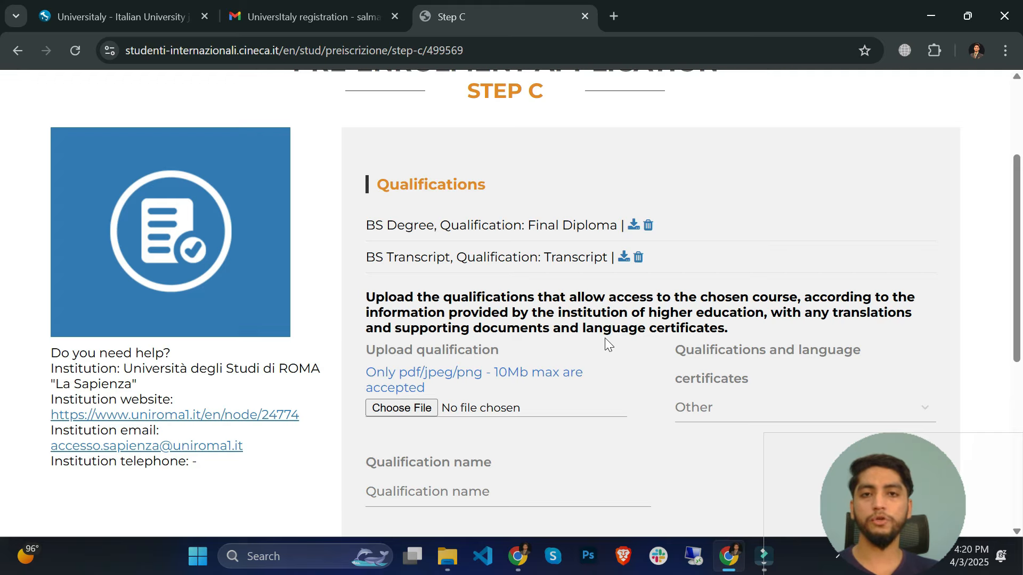
scroll(605, 338, down, 5)
- Scroll through the pre-enrolment Summary and read the data processing privacy notice
click(820, 404)
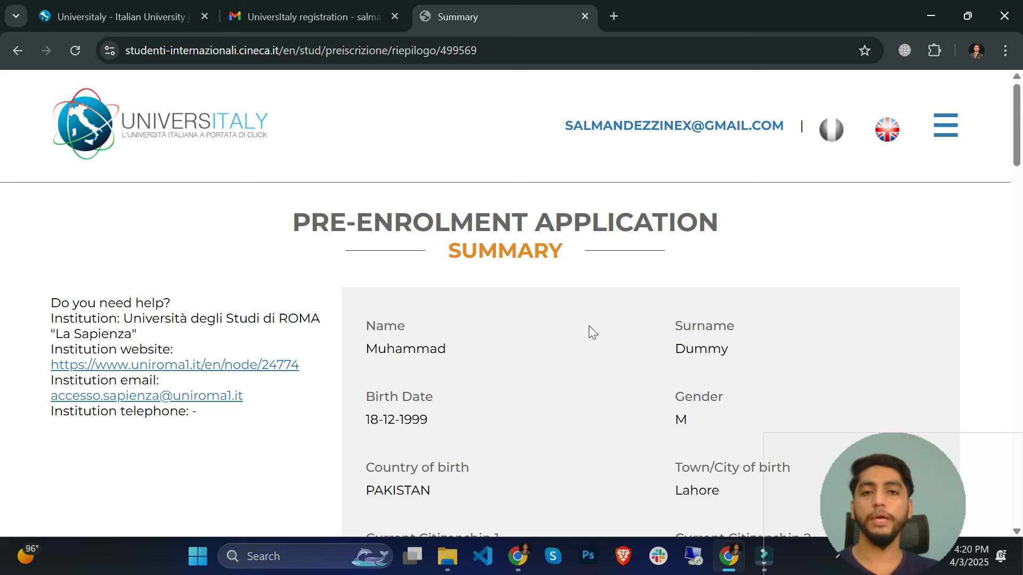
scroll(590, 329, down, 4)
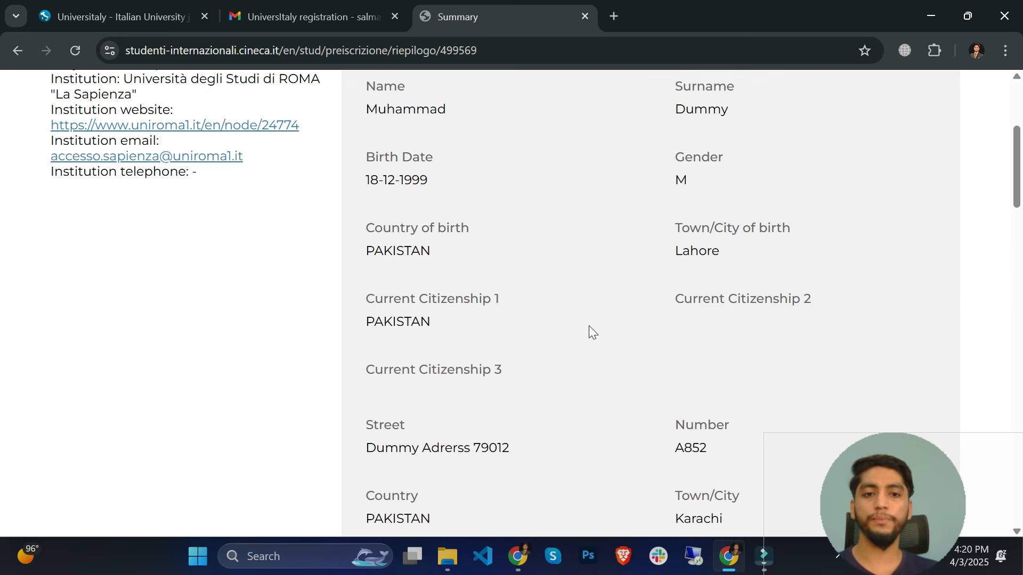
scroll(590, 330, down, 4)
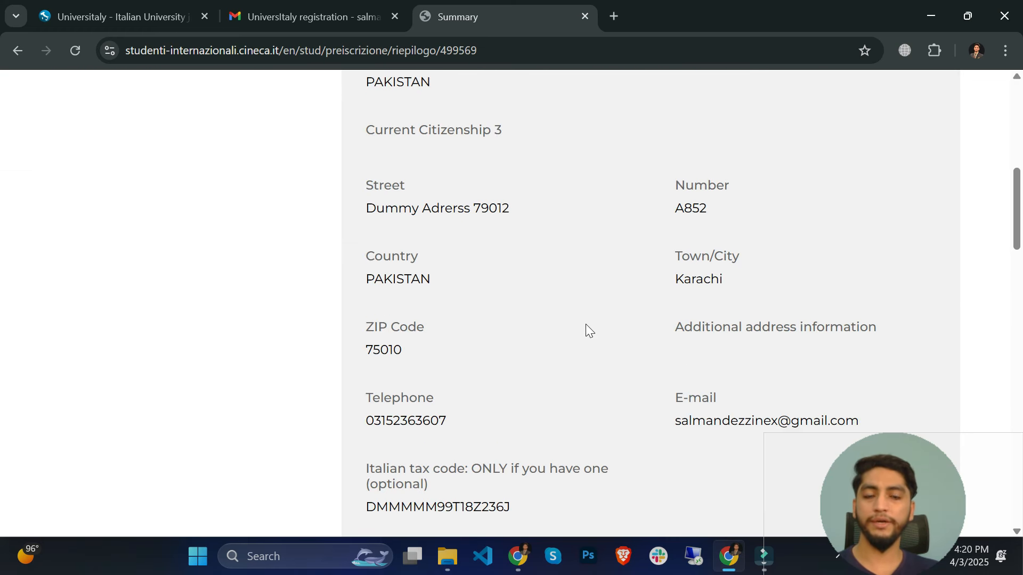
scroll(586, 324, down, 15)
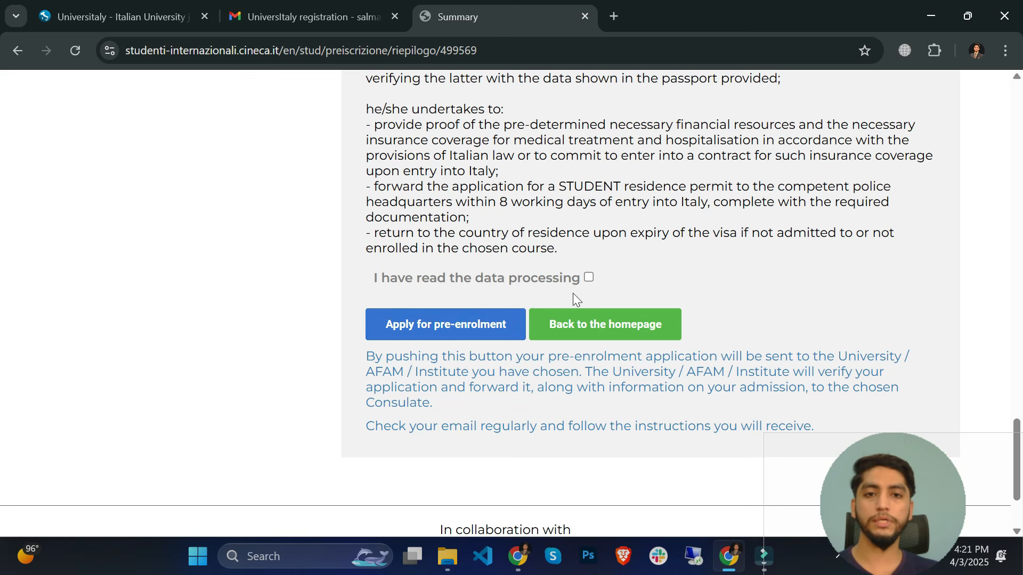
click(589, 277)
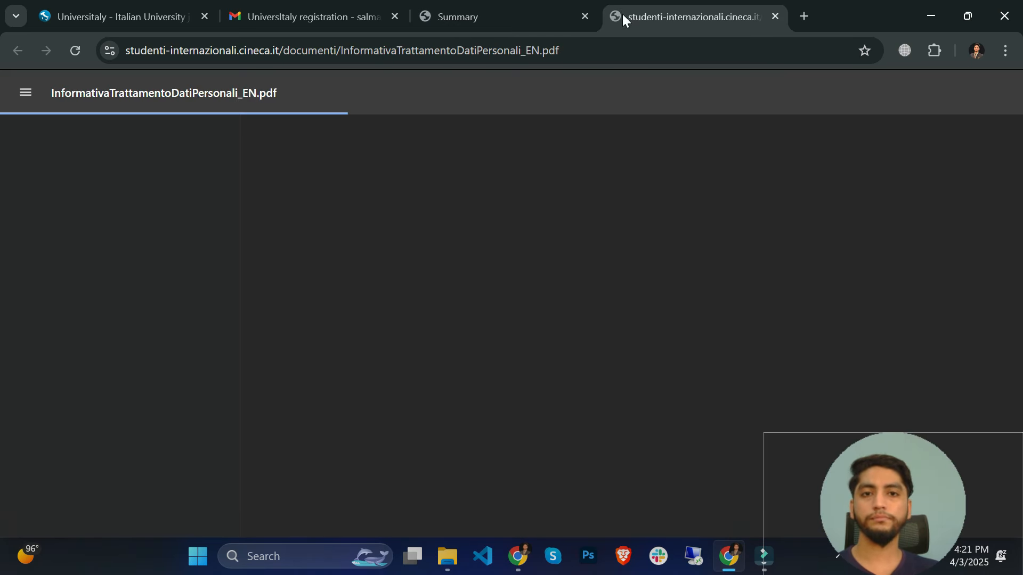
click(513, 12)
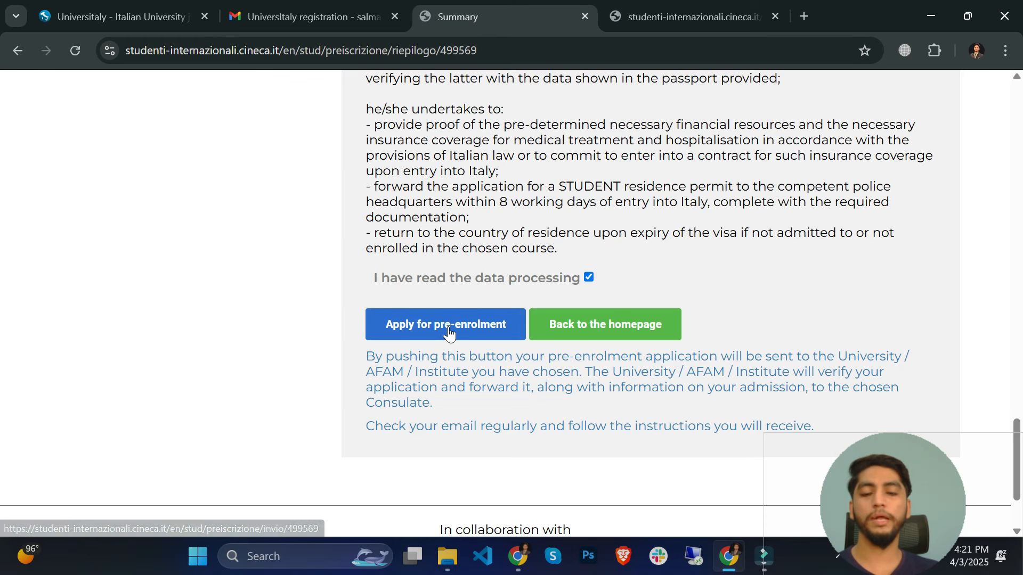